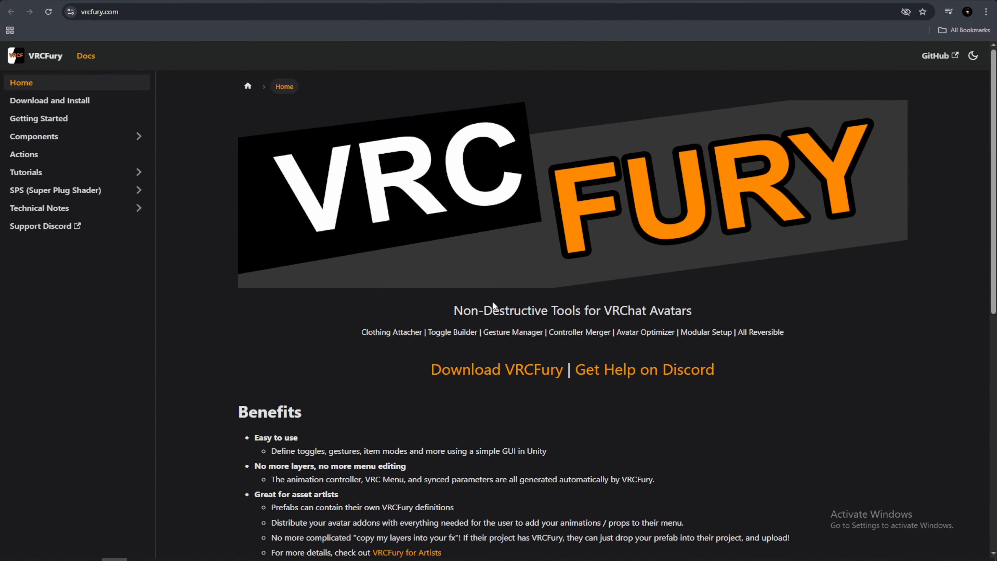
# - Open the VRCFury download page and add VRCFury to the VRChat Creator Companion
pyautogui.click(487, 376)
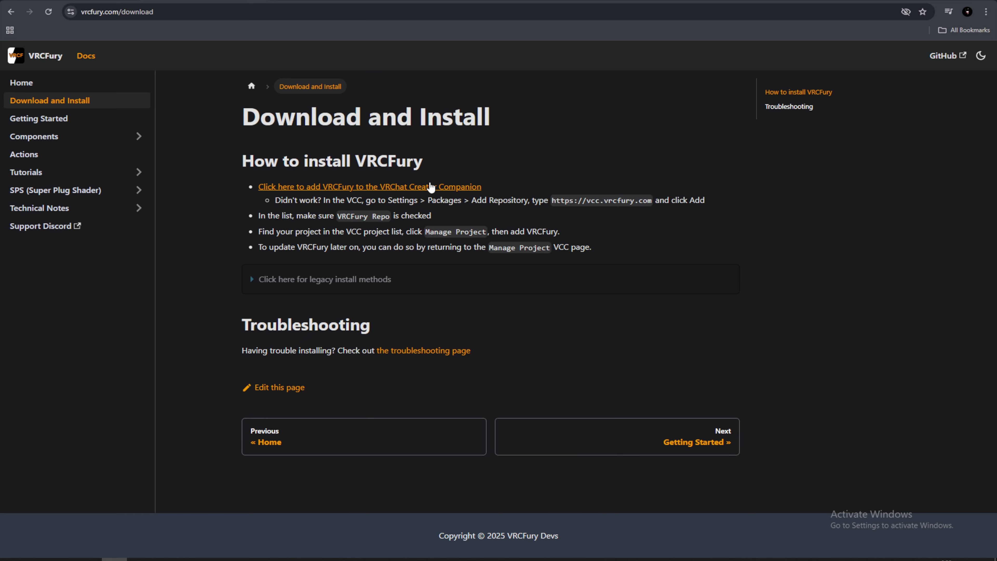
pyautogui.click(467, 187)
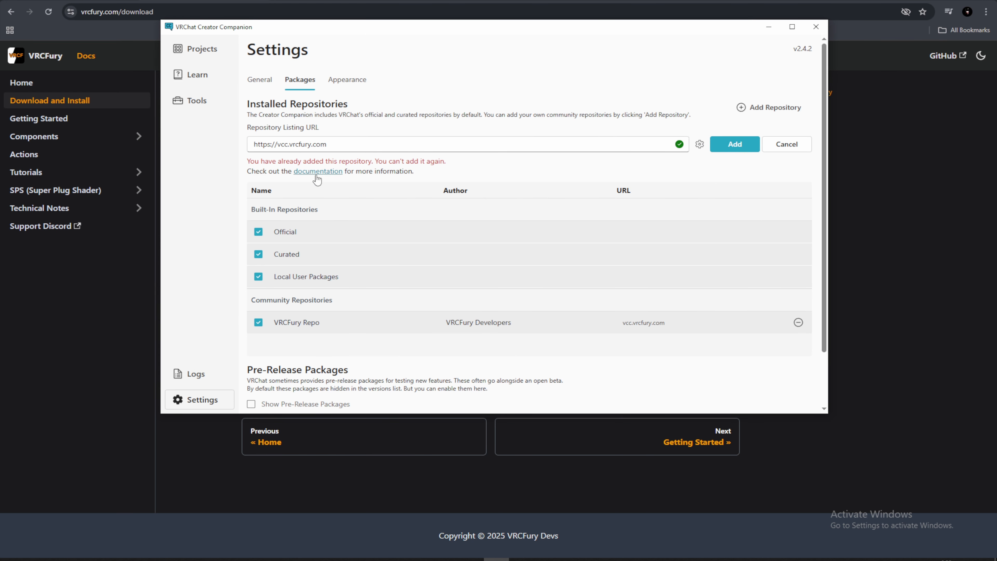
# - Create a new project named Jack Hanma from the Unity 2022 Avatar Project template in the VRChat Creator Companion
pyautogui.click(183, 49)
pyautogui.click(754, 51)
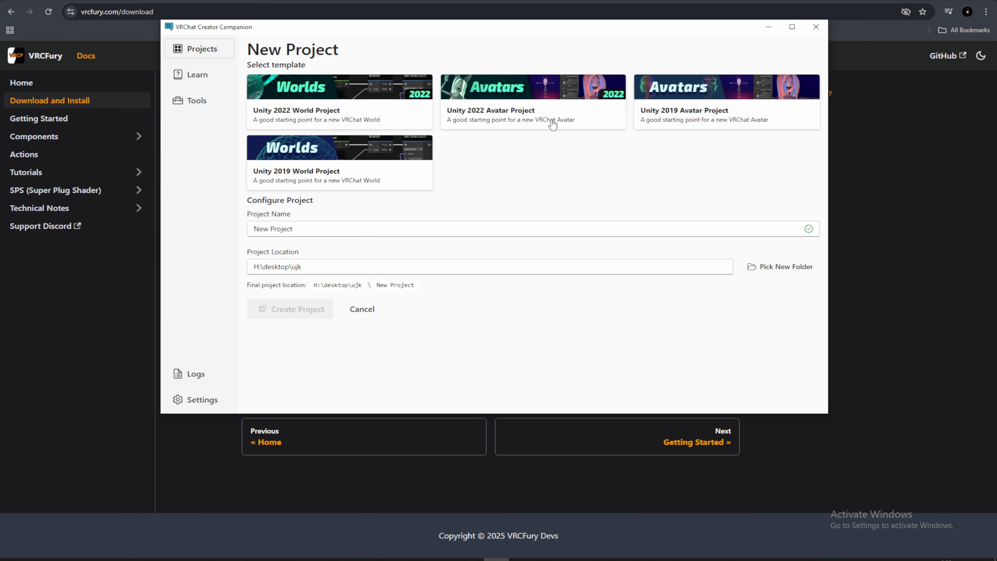
pyautogui.click(552, 97)
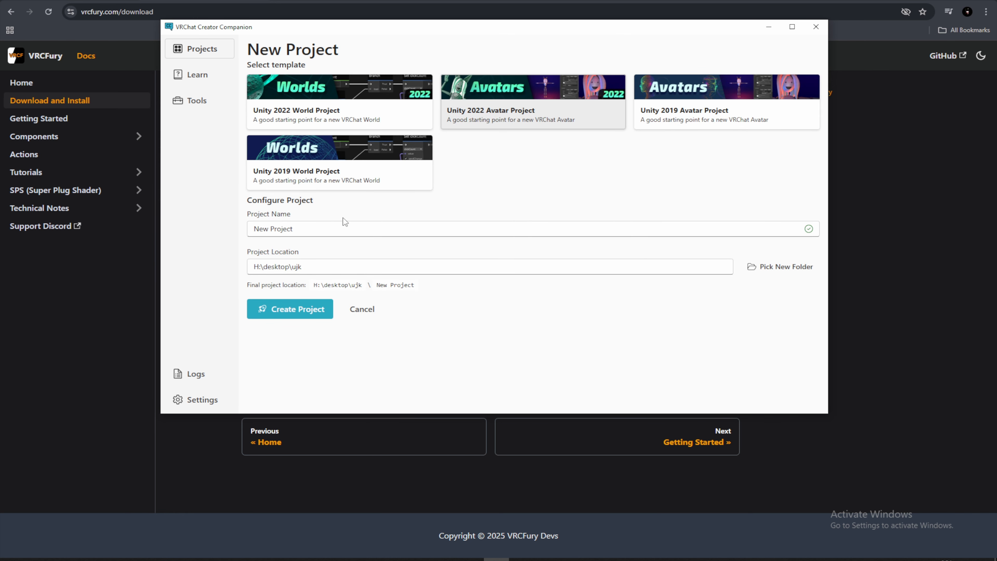
pyautogui.click(323, 229)
pyautogui.moveTo(322, 230); pyautogui.dragTo(252, 235)
pyautogui.write('Jack Hanma')
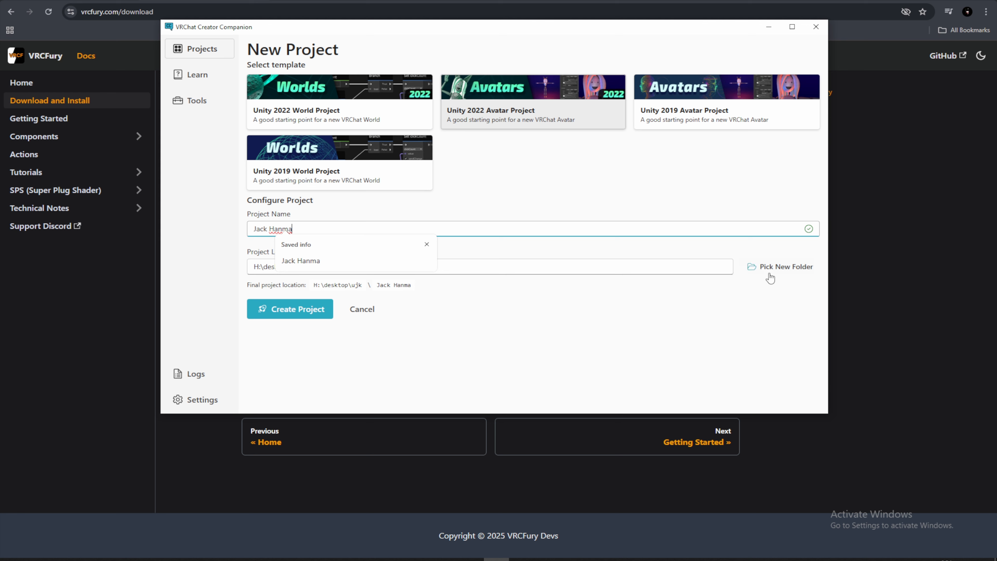
pyautogui.click(314, 311)
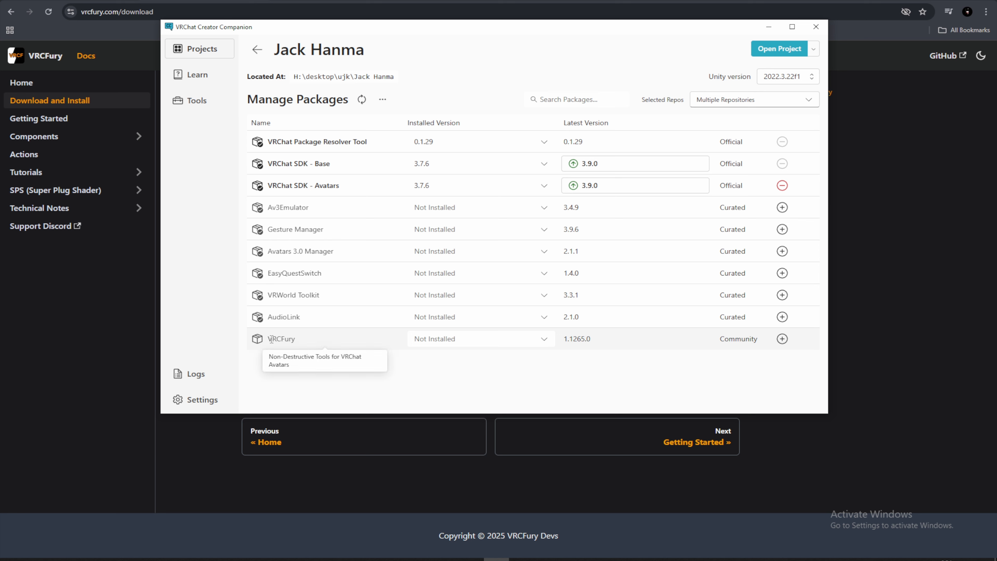
# - Add the VRCFury and Gesture Manager packages to the Jack Hanma project
pyautogui.click(782, 341)
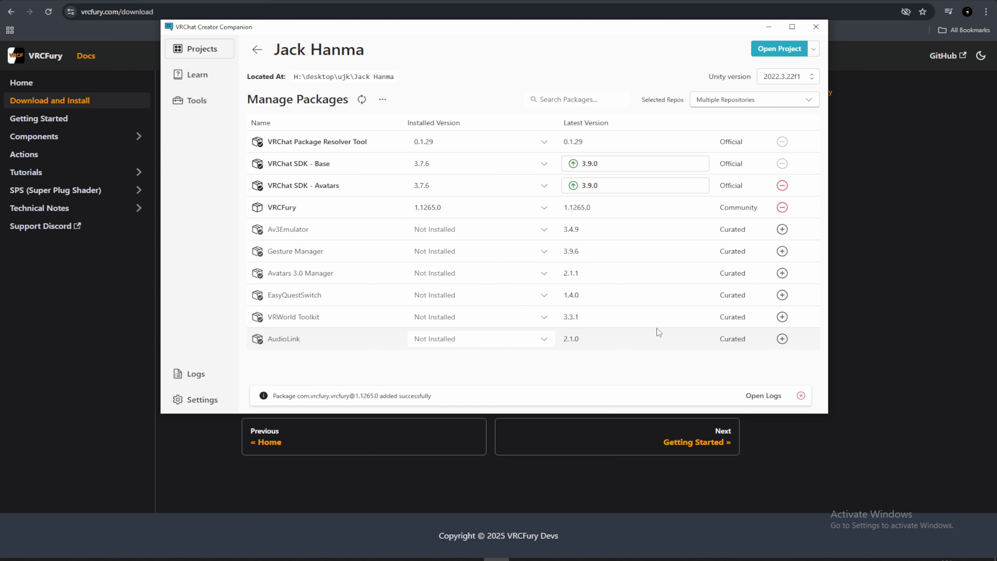
pyautogui.click(782, 252)
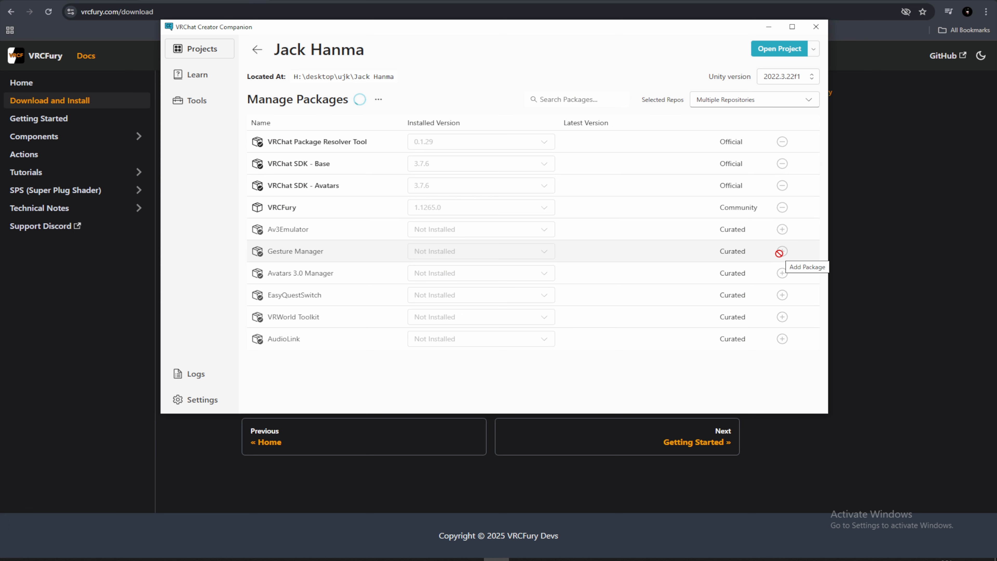
# - Manage the existing project named Jack and add the VRCFury package to it
pyautogui.click(198, 56)
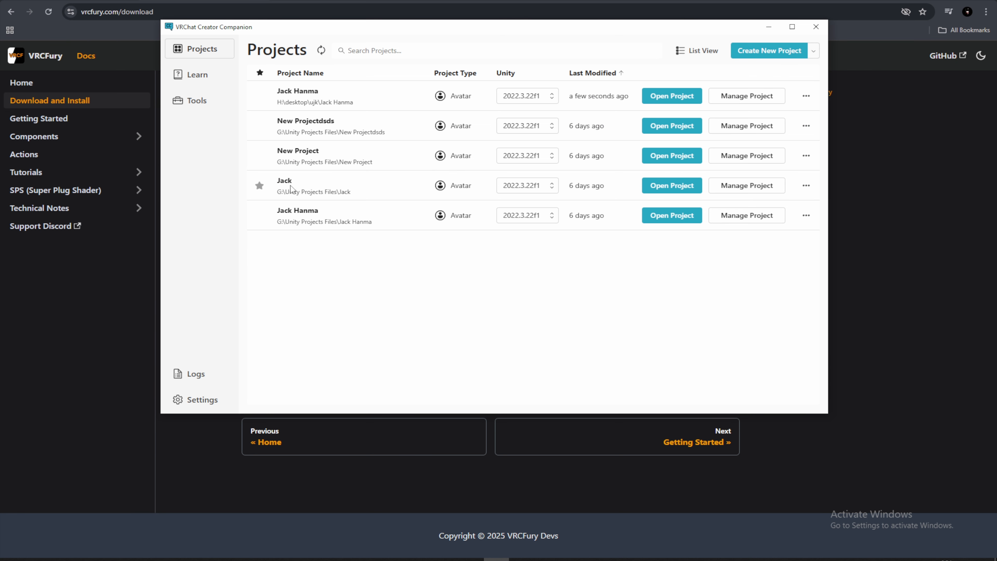
pyautogui.click(749, 191)
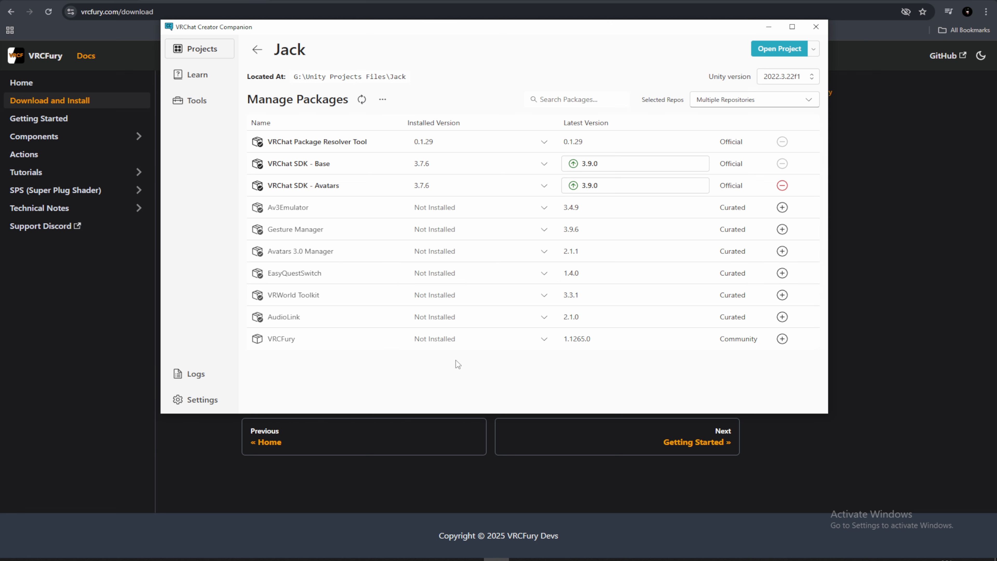
pyautogui.click(783, 340)
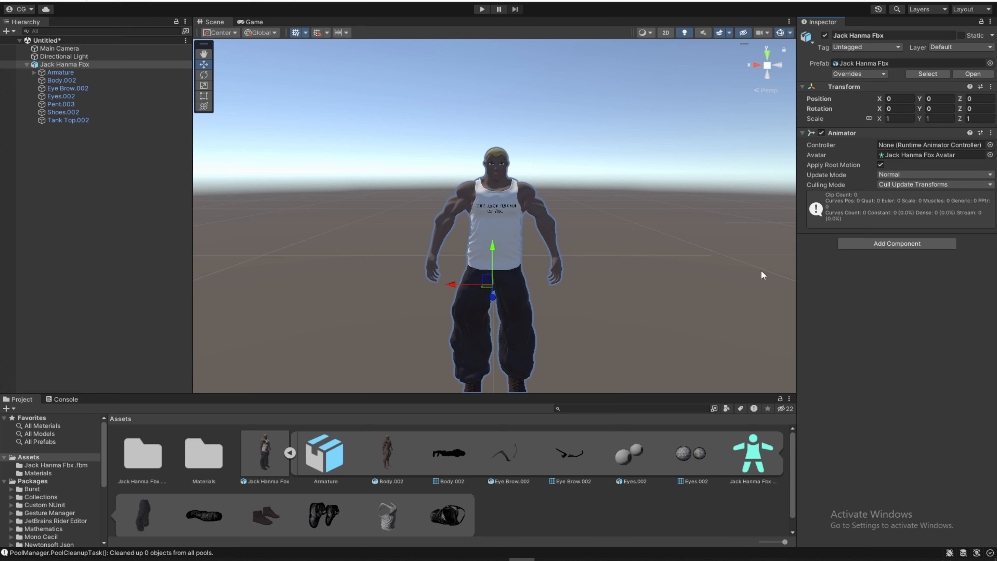
# - In Unity, add a VRCFury Toggle component to the Jack Hanma Fbx avatar root
pyautogui.click(48, 66)
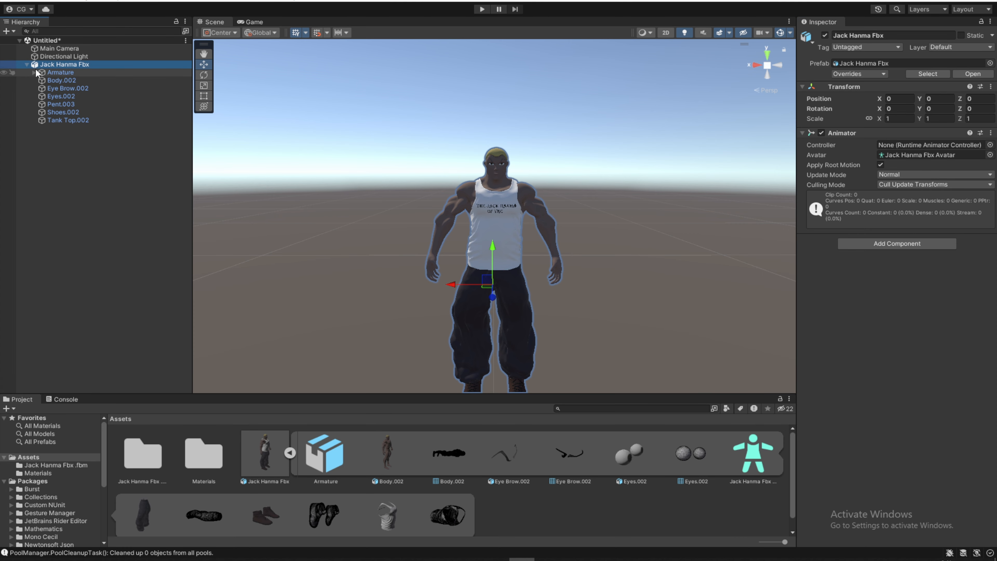
pyautogui.click(26, 65)
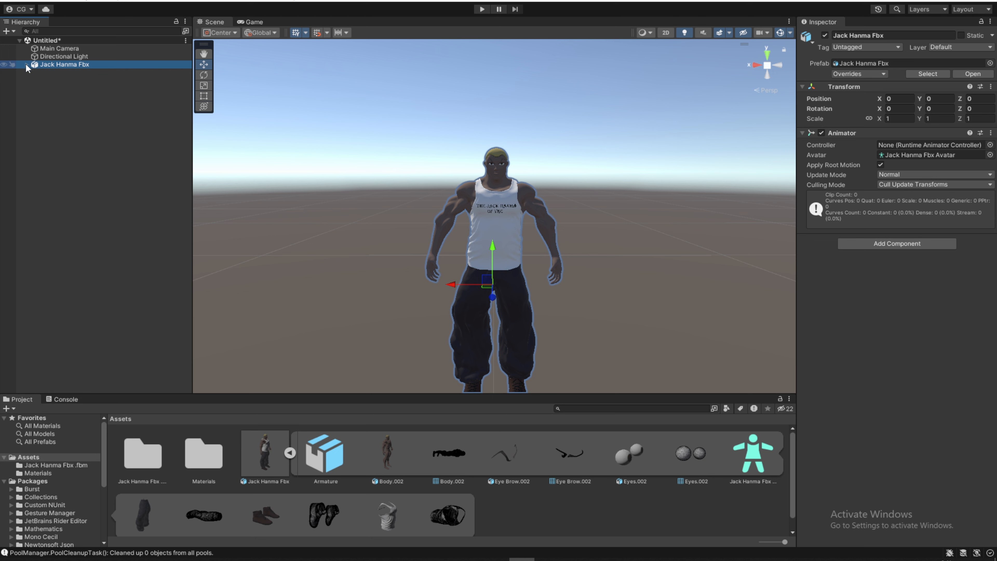
pyautogui.click(27, 65)
pyautogui.click(889, 244)
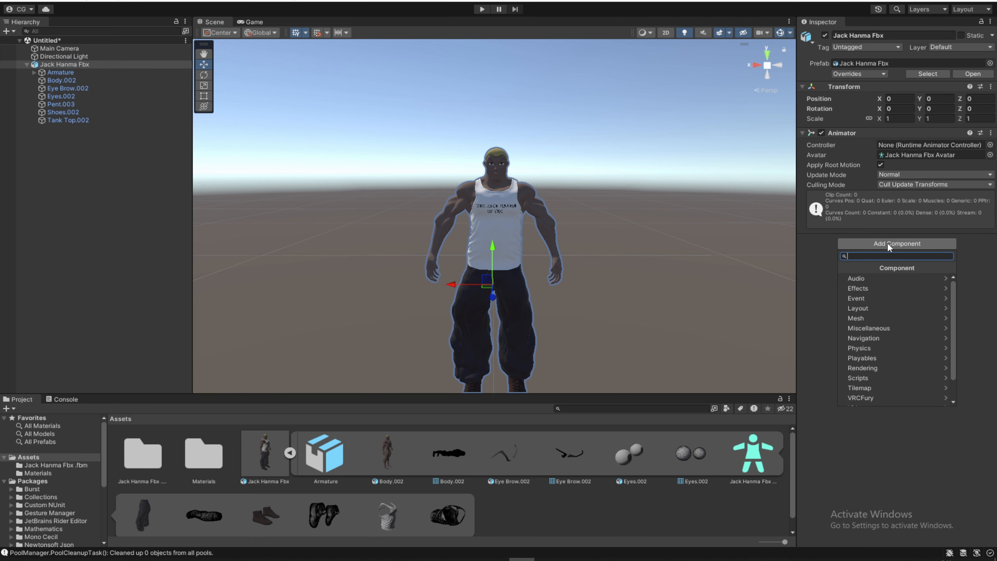
pyautogui.write('vrcf')
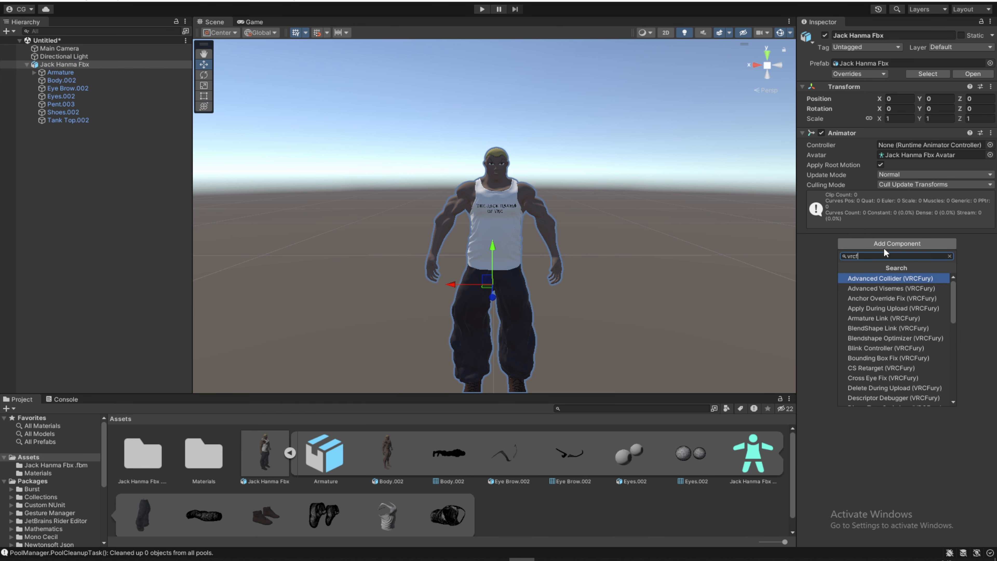
pyautogui.scroll(-6, 906, 317)
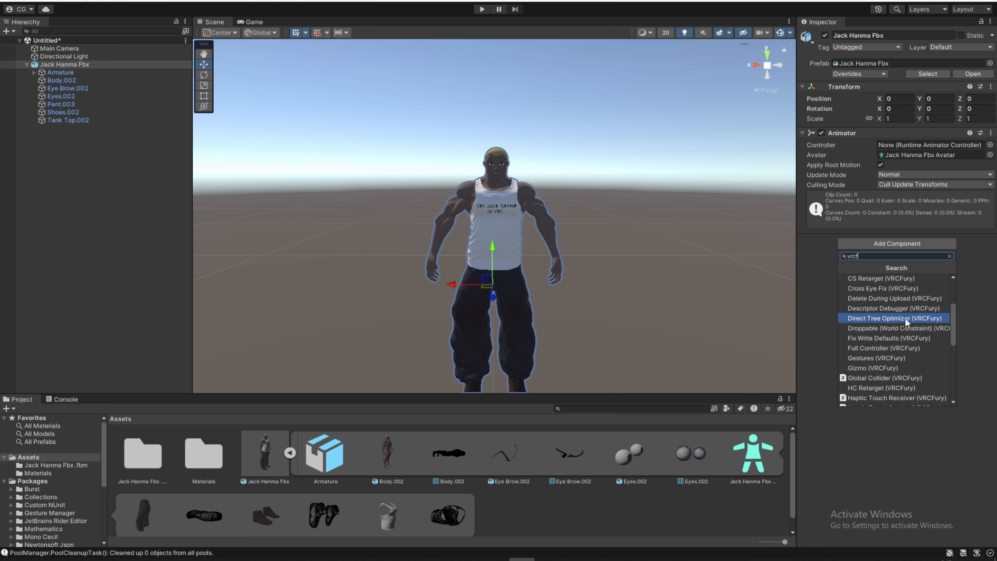
pyautogui.scroll(-5, 904, 318)
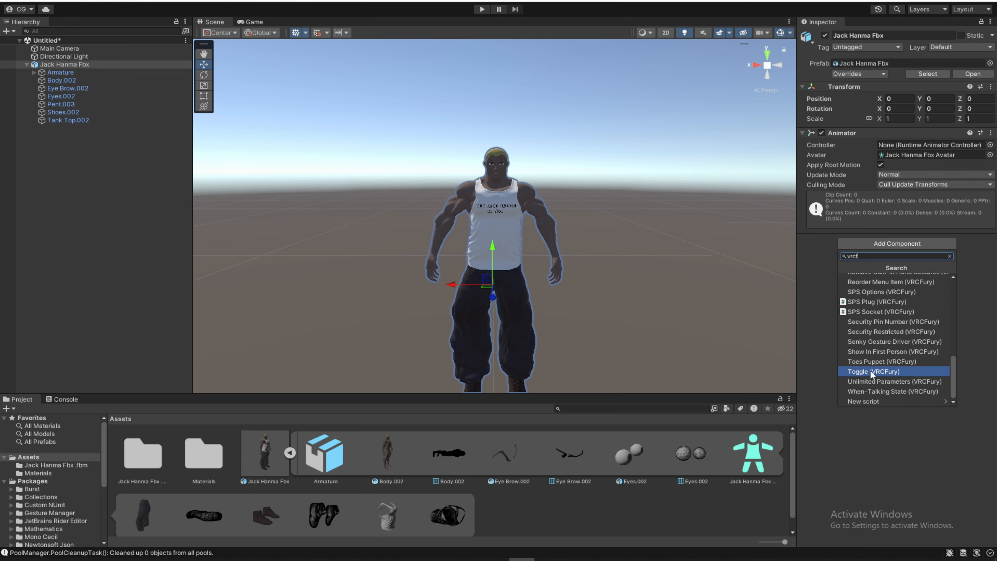
pyautogui.click(882, 371)
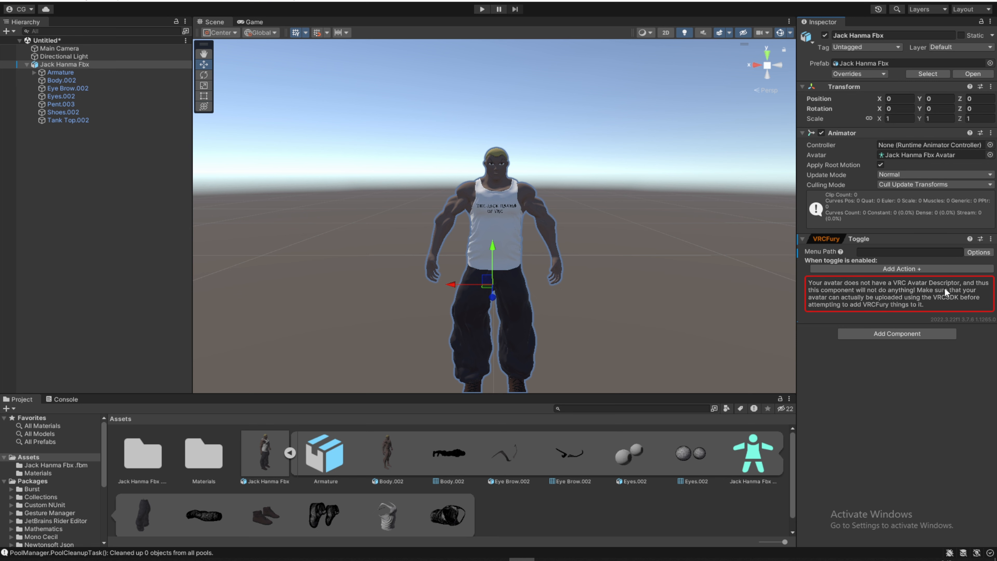
# - Add a VRC Avatar Descriptor component to Jack Hanma Fbx and collapse its settings
pyautogui.click(899, 334)
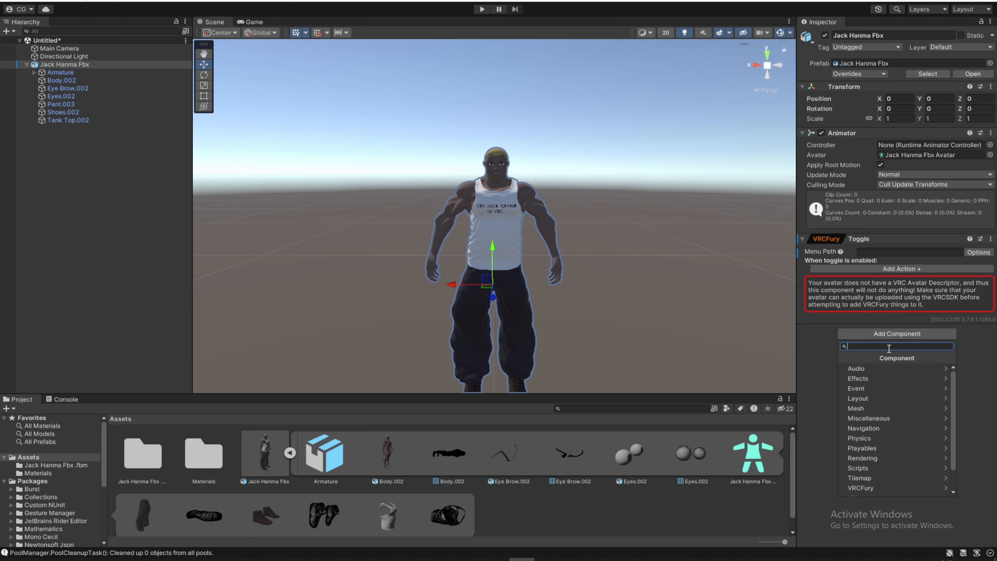
pyautogui.write('vrc ava')
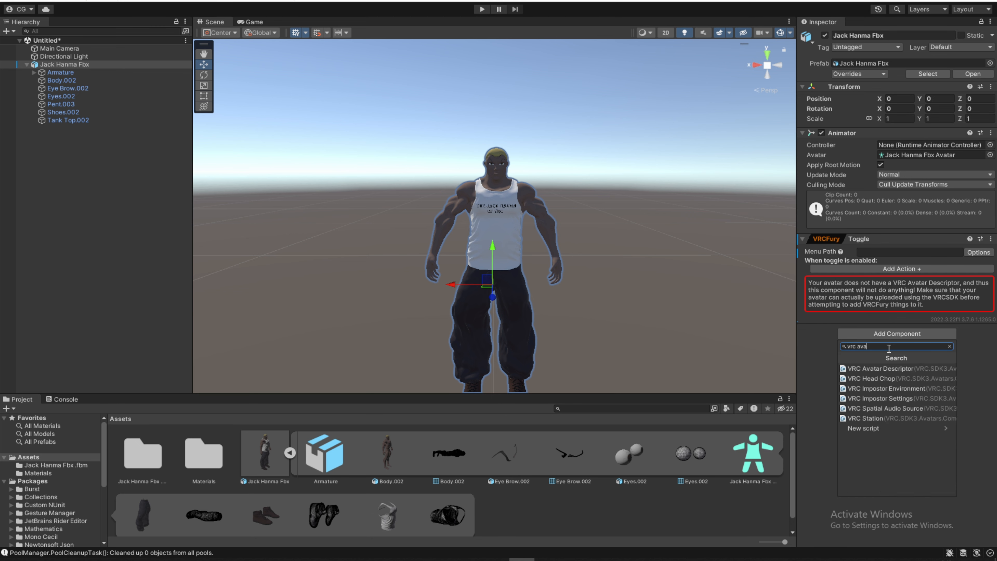
pyautogui.click(884, 368)
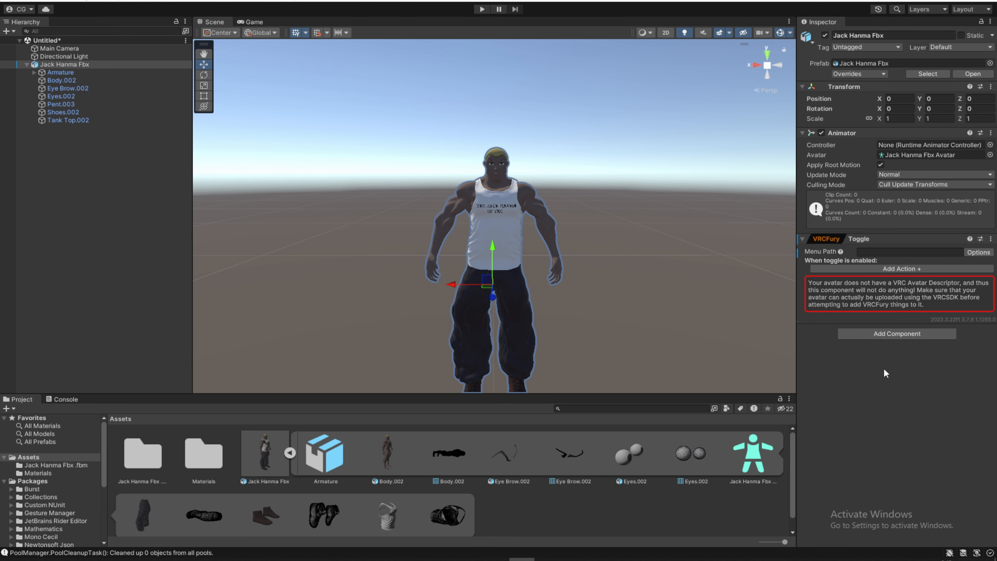
pyautogui.click(802, 285)
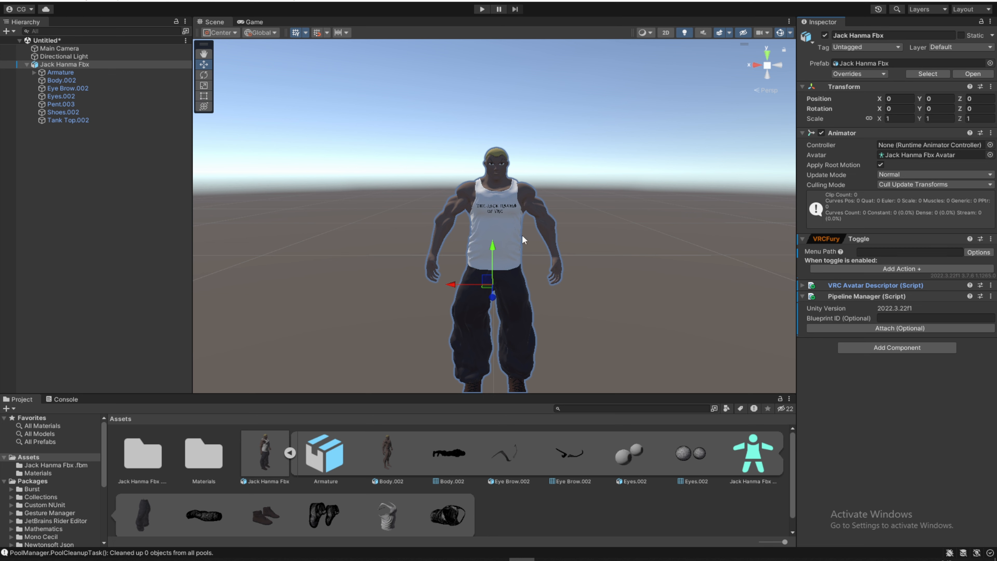
# - Set the menu path of the avatar's VRCFury Toggle to Tank Top
pyautogui.click(475, 215)
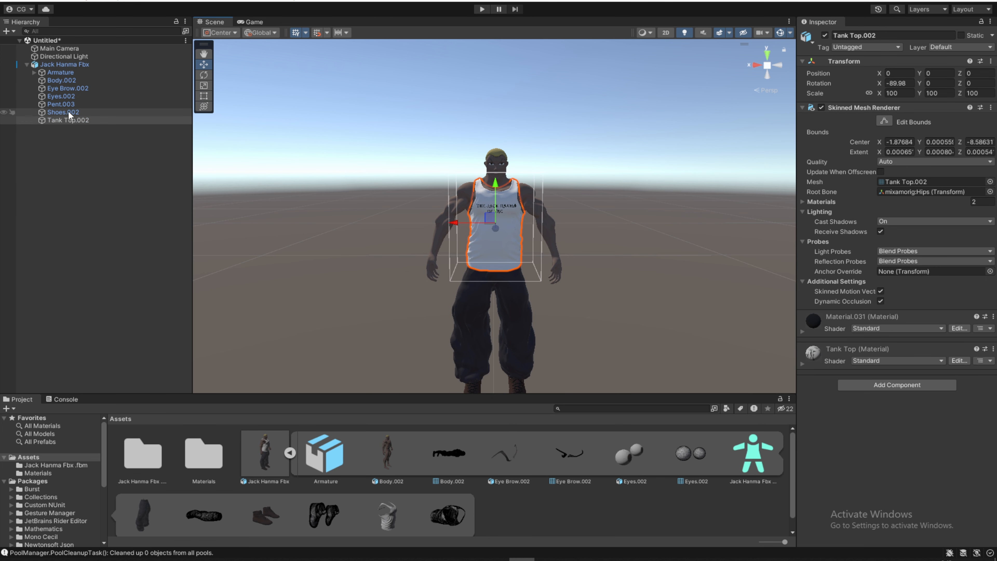
pyautogui.click(53, 65)
pyautogui.click(871, 253)
pyautogui.write('Tank')
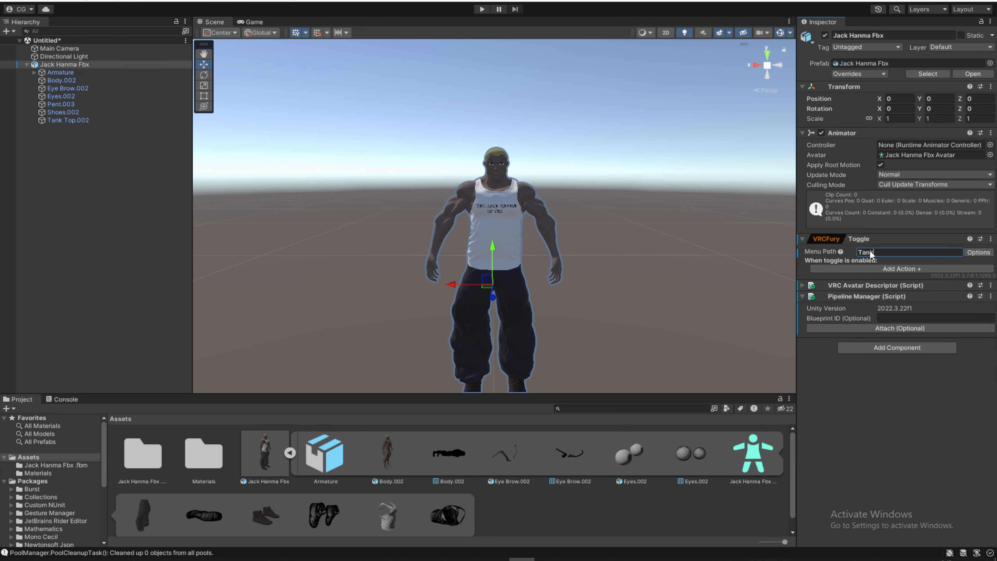
pyautogui.write(' Top')
pyautogui.press('Return')
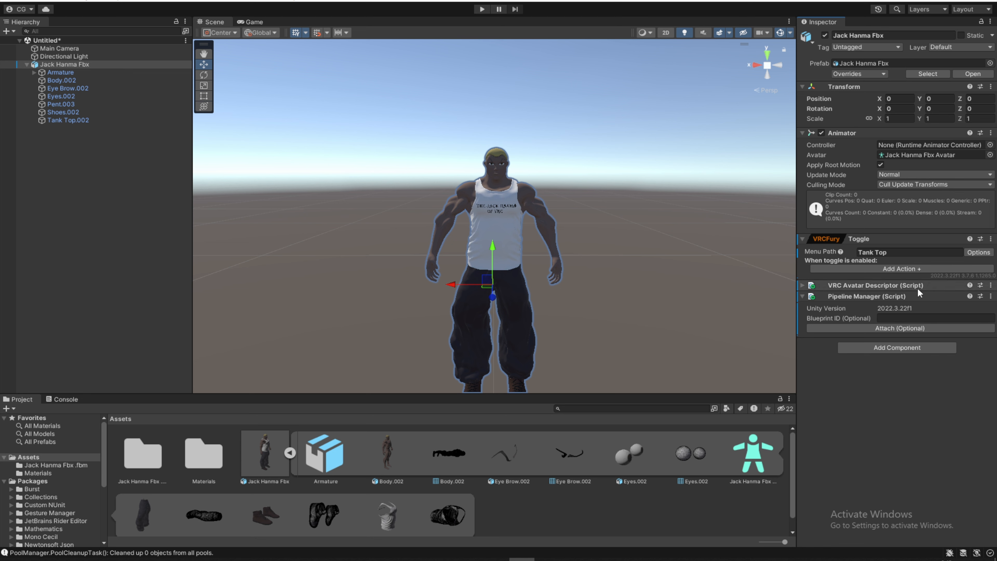
# - Give the Tank Top toggle an Object Toggle action that turns on Tank Top.002, and enable the toggle's Saved option
pyautogui.click(878, 270)
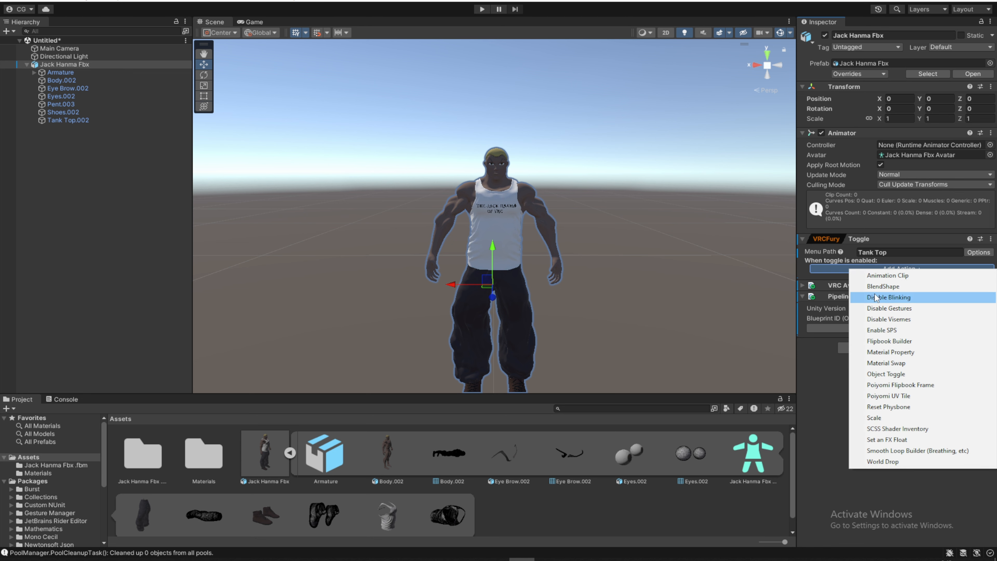
pyautogui.click(888, 374)
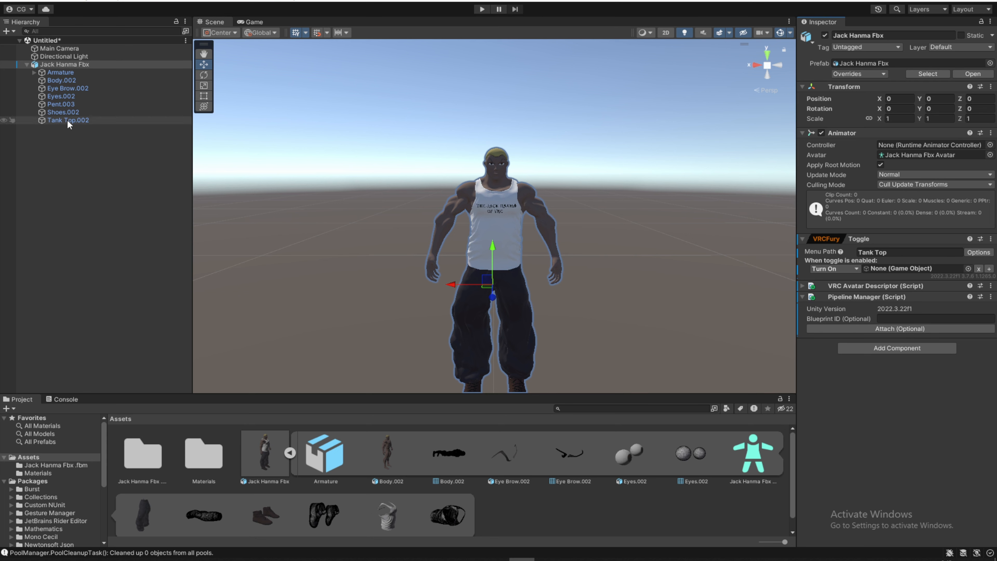
pyautogui.moveTo(67, 119); pyautogui.dragTo(883, 270)
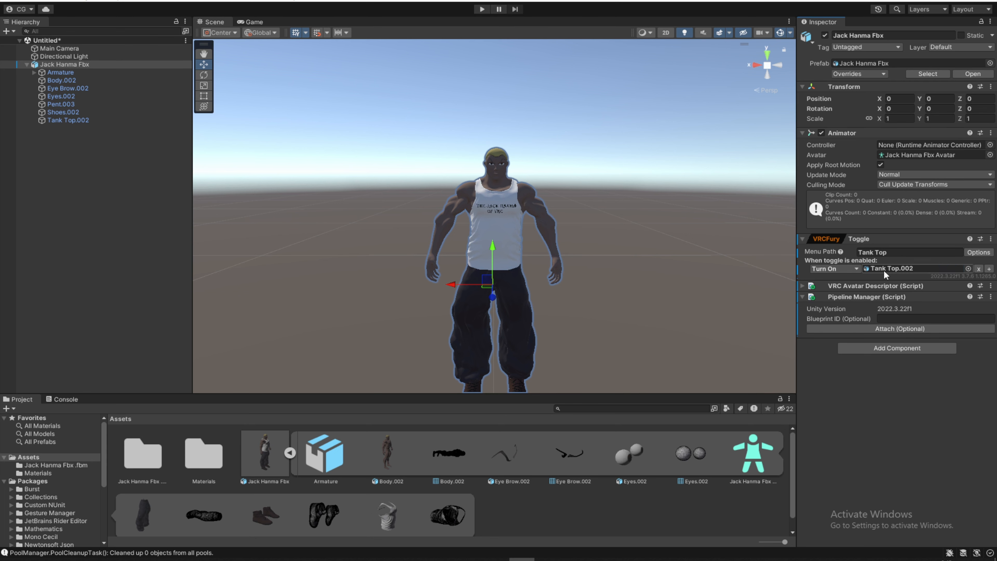
pyautogui.click(979, 253)
pyautogui.click(922, 273)
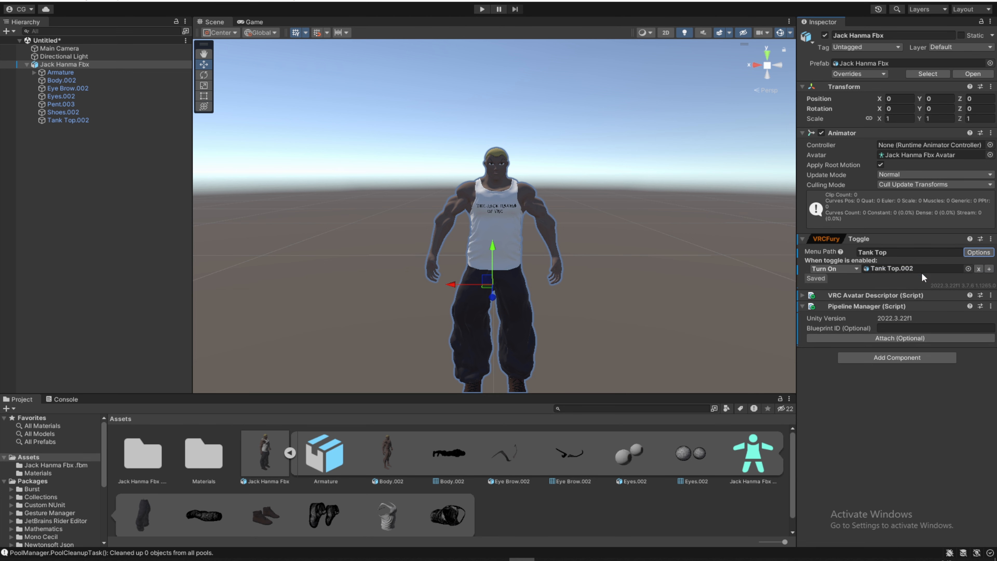
# - Create an empty object at the scene root and name it Gesture manager
pyautogui.click(91, 158)
pyautogui.rightClick(90, 158)
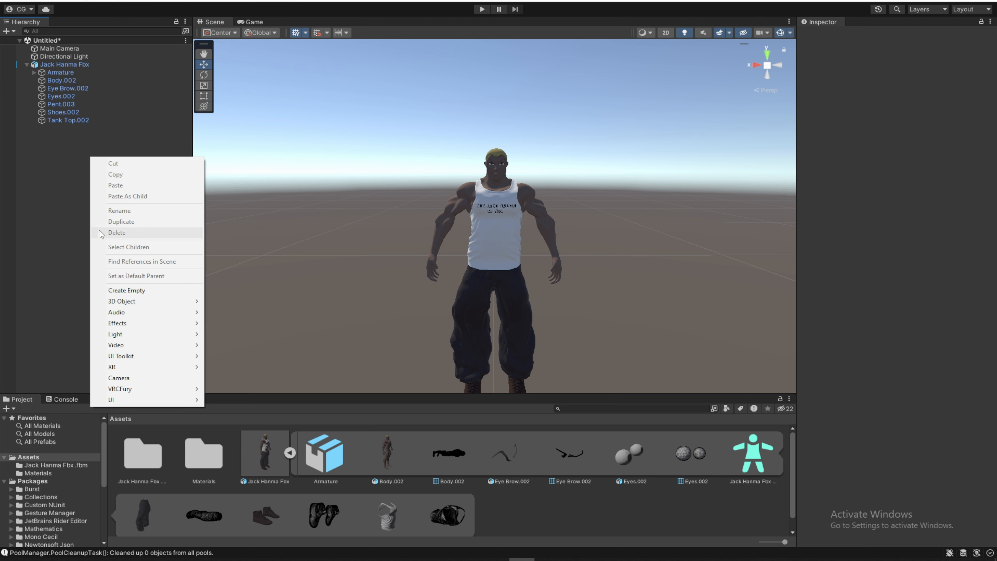
pyautogui.click(157, 290)
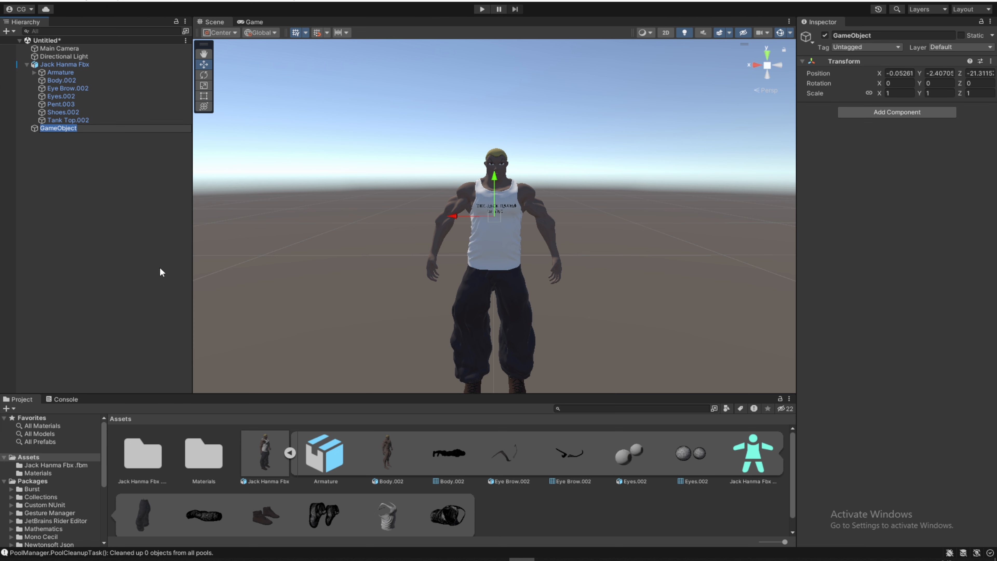
pyautogui.write('Gesture manager')
pyautogui.press('Return')
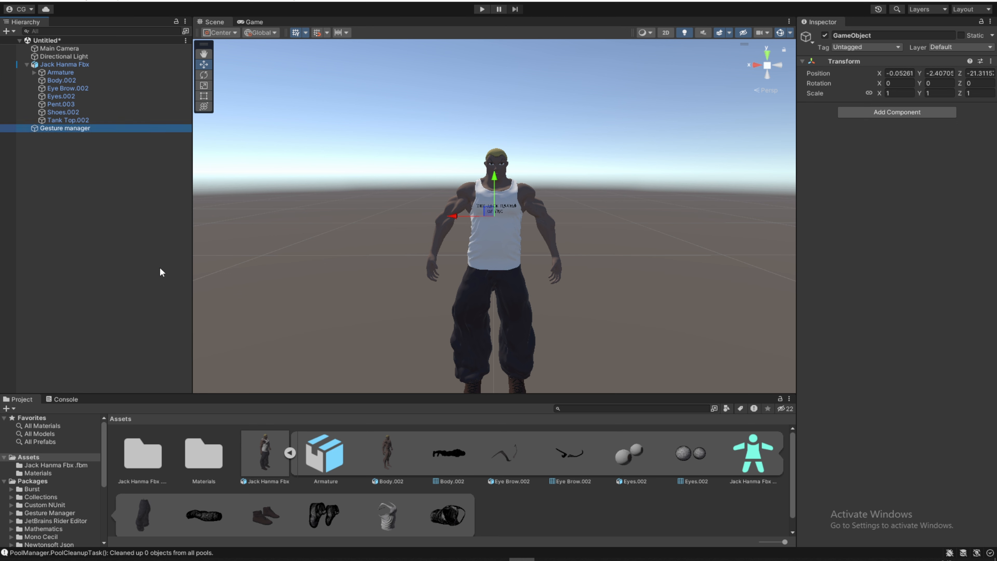
# - Add the Gesture Manager script to the Gesture manager object and enter play mode from it
pyautogui.click(910, 112)
pyautogui.write('gesture')
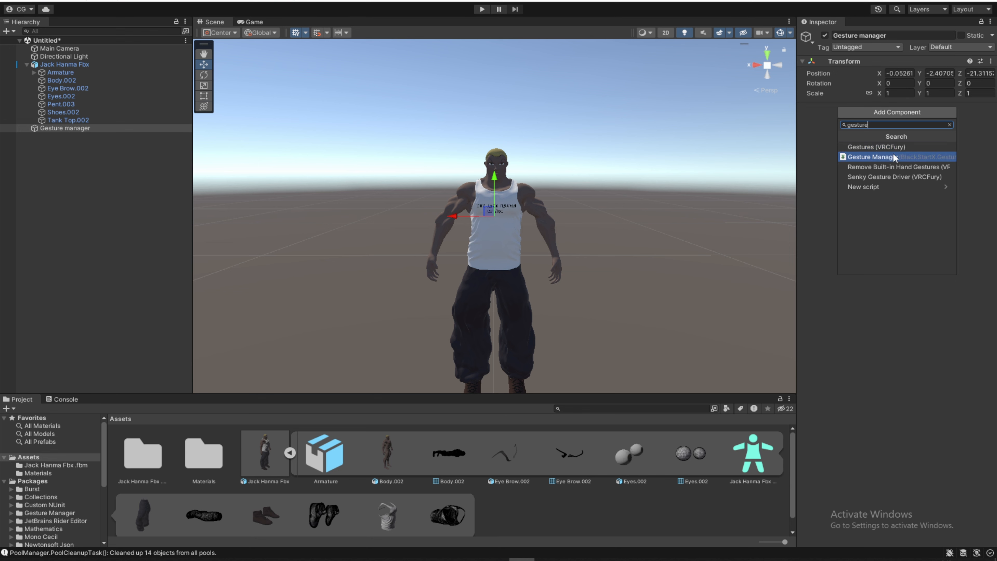
pyautogui.click(869, 157)
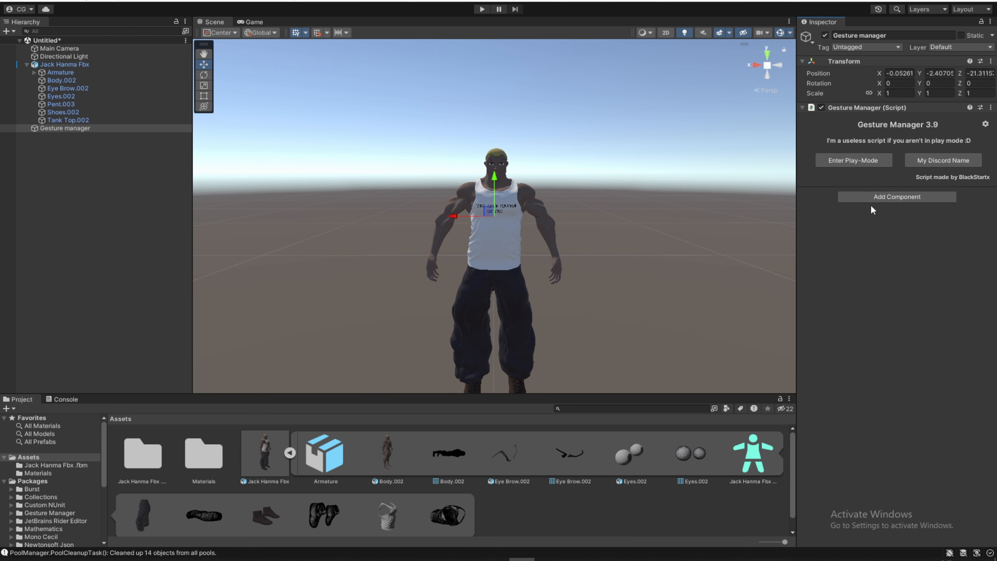
pyautogui.click(845, 160)
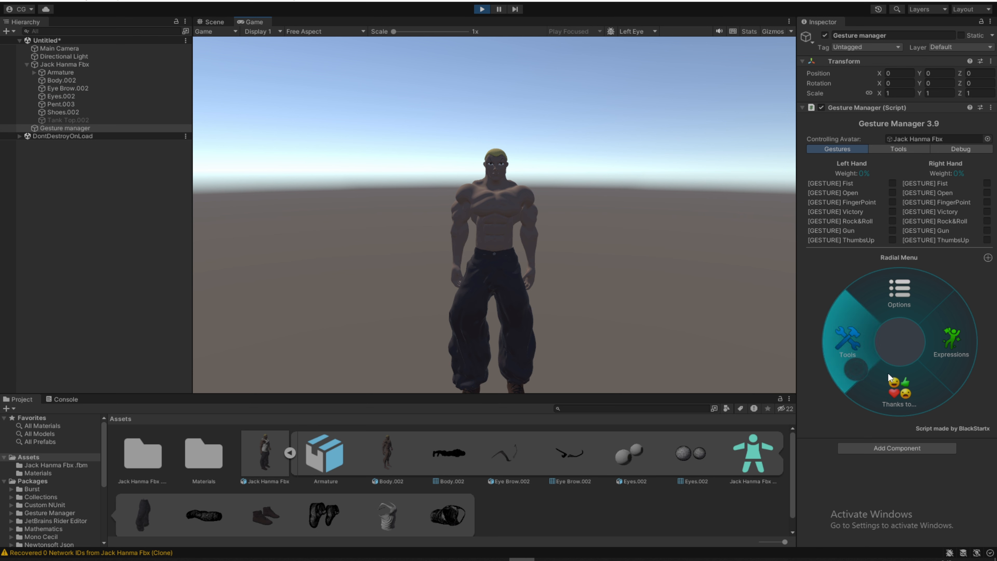
# - Test the Tank Top toggle from the radial menu's Expressions by switching it on and off, and exit play mode
pyautogui.click(949, 350)
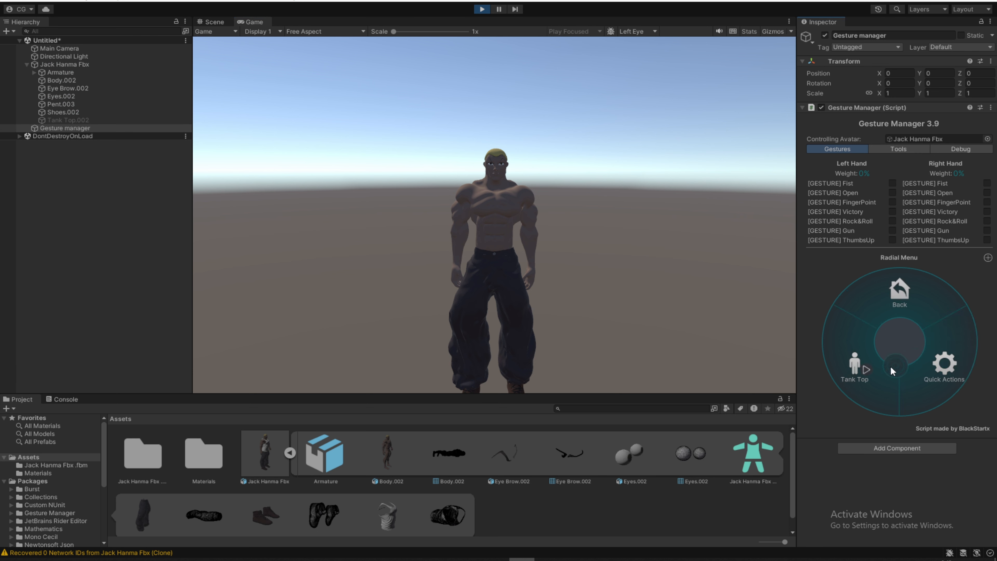
pyautogui.click(868, 370)
pyautogui.click(868, 371)
pyautogui.click(869, 371)
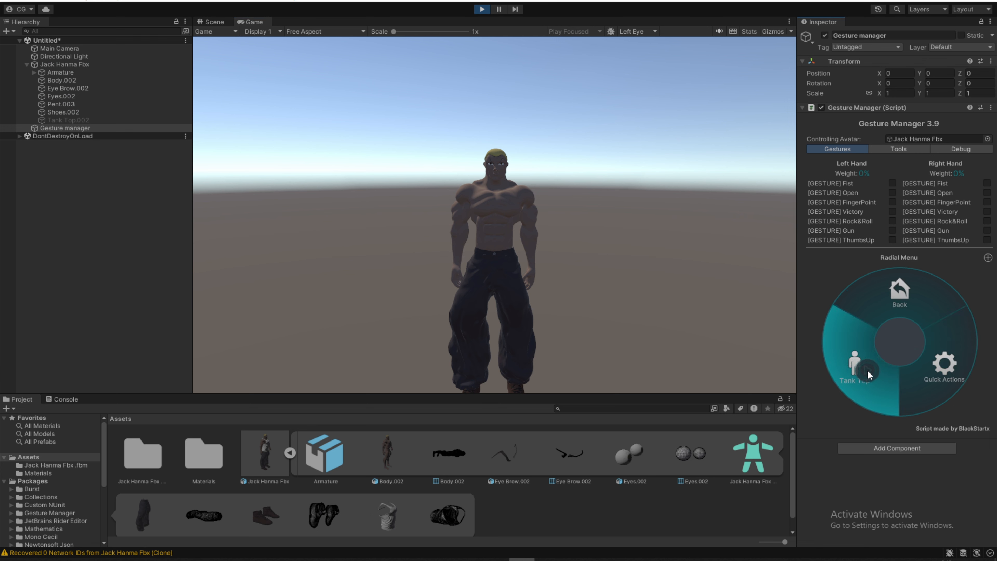
pyautogui.click(869, 371)
pyautogui.click(869, 370)
pyautogui.click(868, 370)
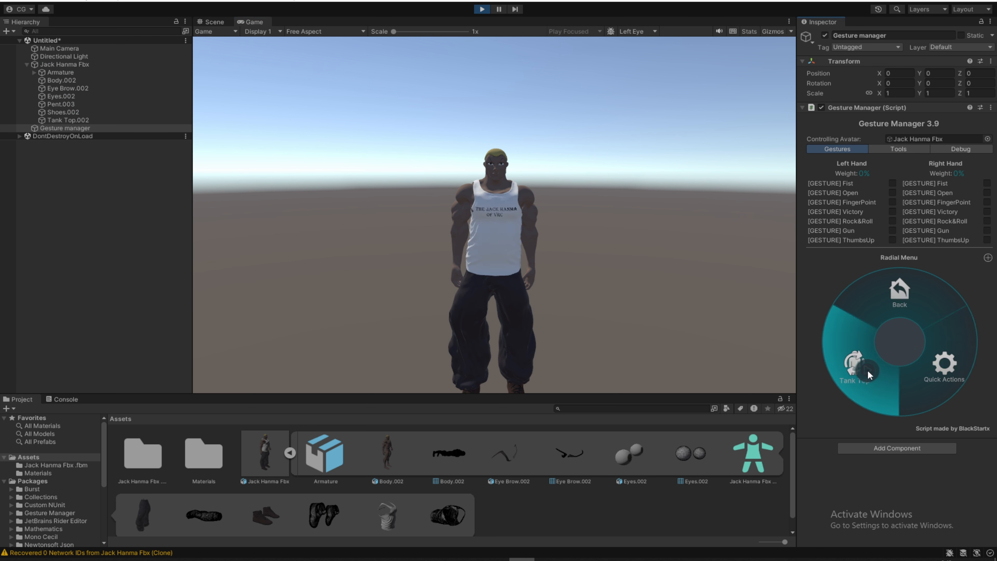
pyautogui.click(903, 293)
pyautogui.click(483, 9)
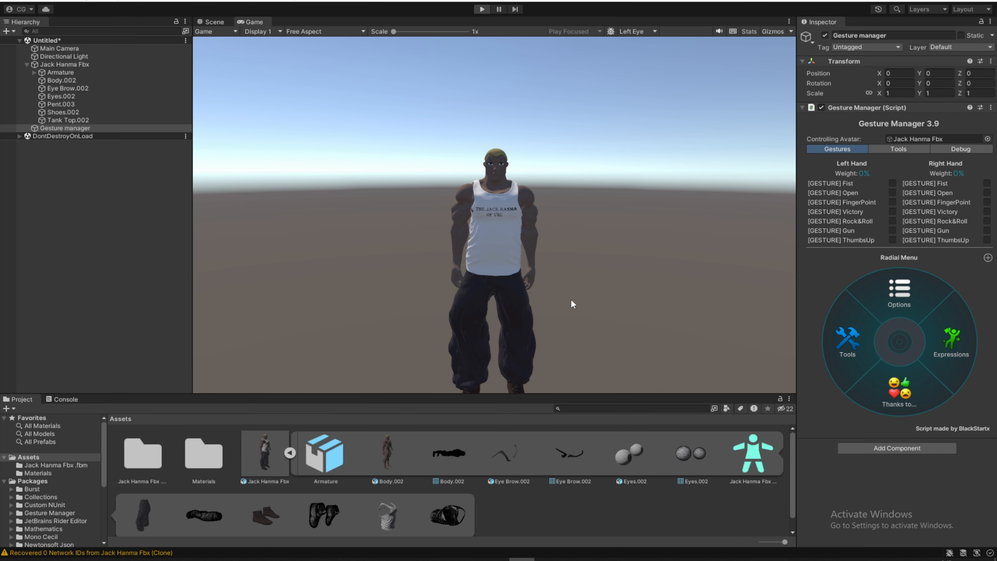
# - Change the Jack Hanma Fbx avatar's Tank Top toggle action to Turn Off for Tank Top.002
pyautogui.click(75, 65)
pyautogui.click(830, 272)
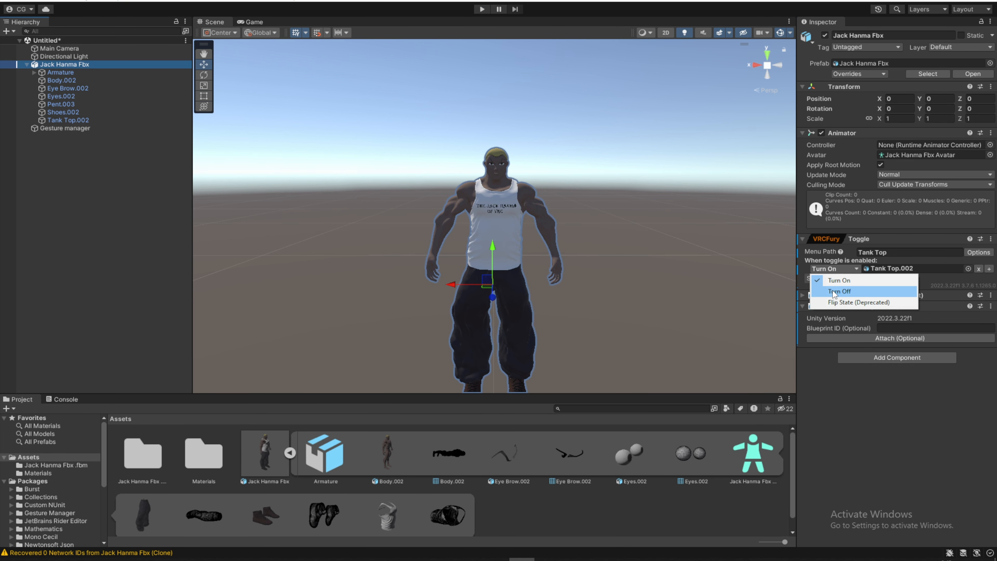
pyautogui.click(841, 291)
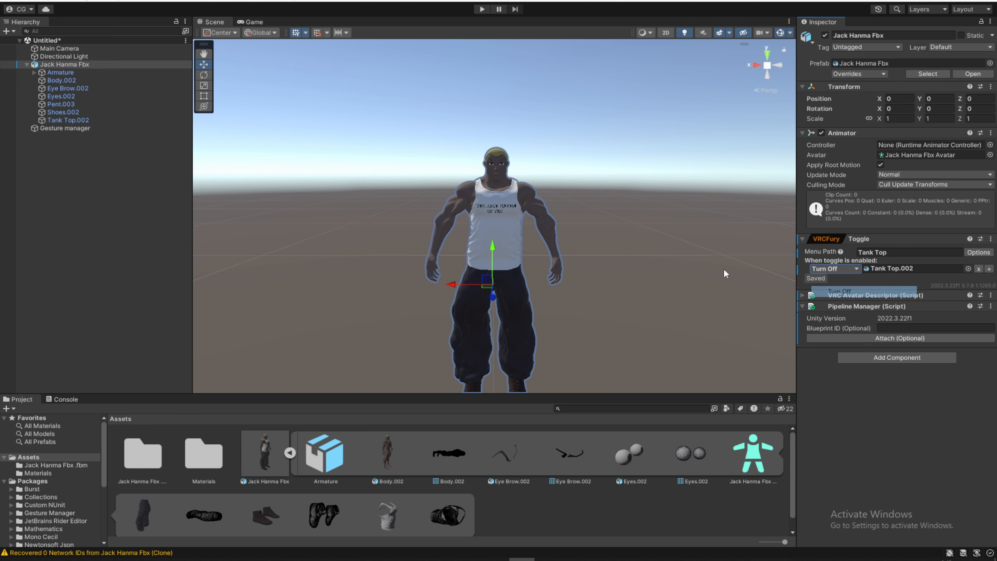
# - Retest the Tank Top toggle in play mode through the Expressions menu, and exit play mode
pyautogui.click(482, 9)
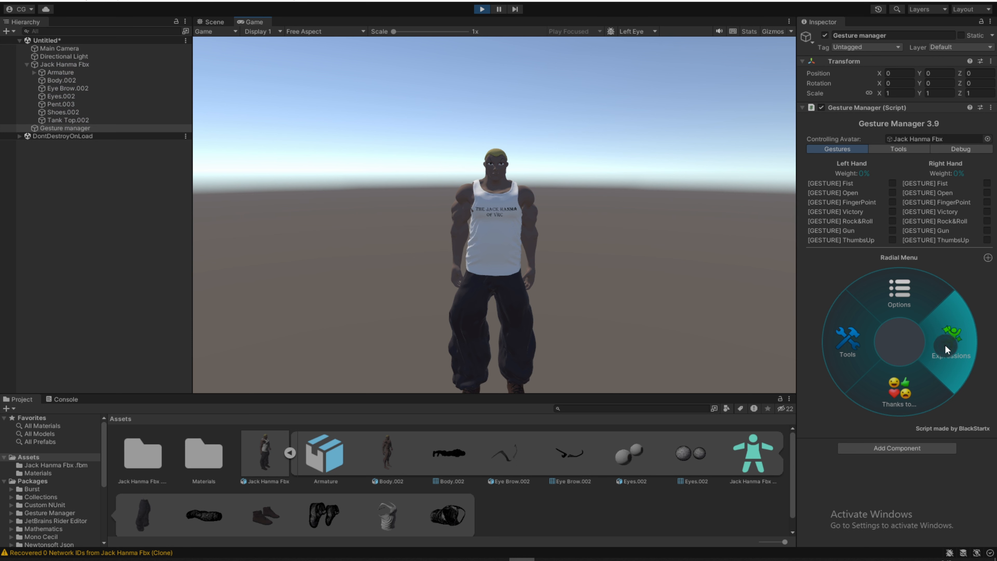
pyautogui.click(946, 346)
pyautogui.click(862, 382)
pyautogui.click(862, 381)
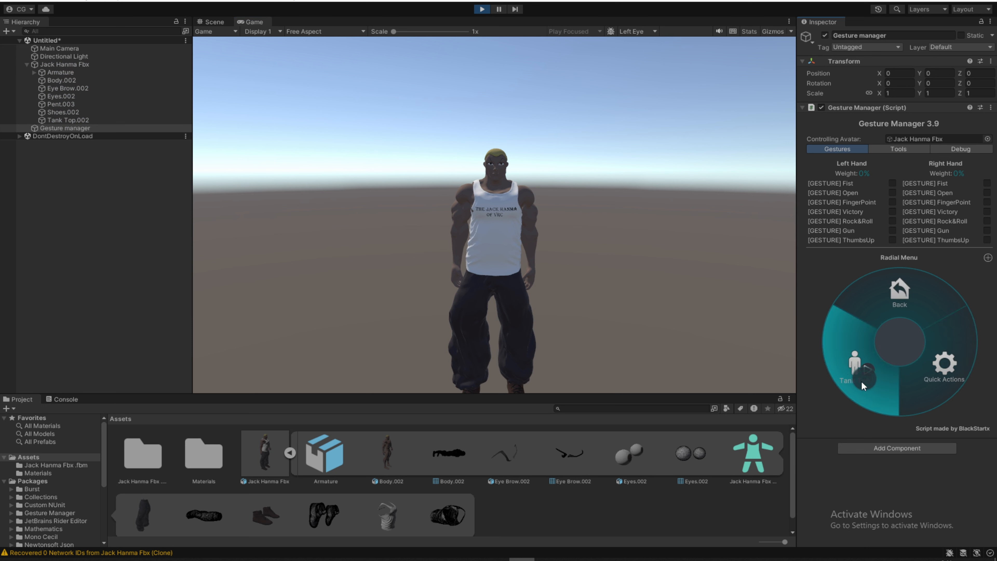
pyautogui.click(862, 381)
pyautogui.click(862, 381)
pyautogui.click(862, 381)
pyautogui.click(862, 381)
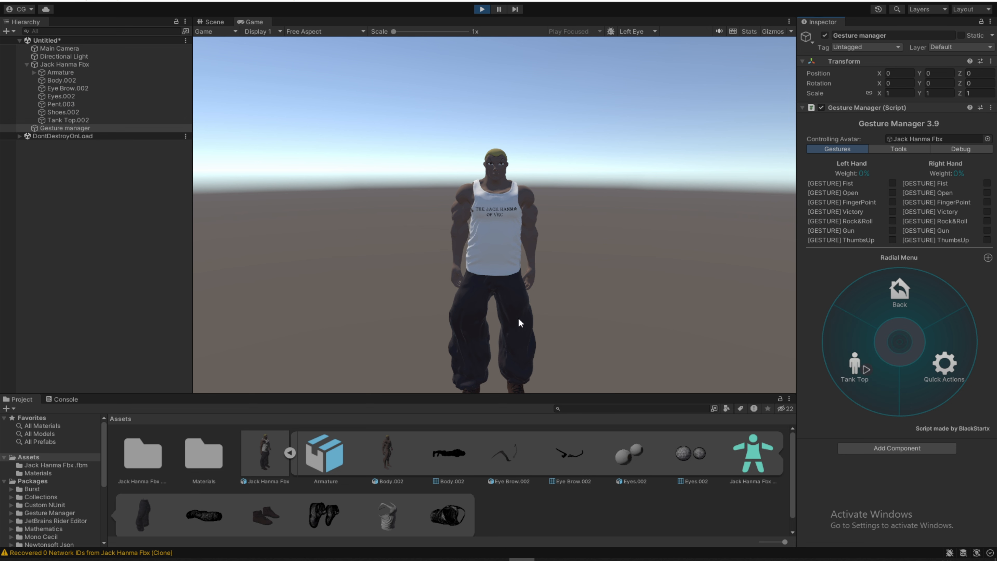
pyautogui.click(488, 11)
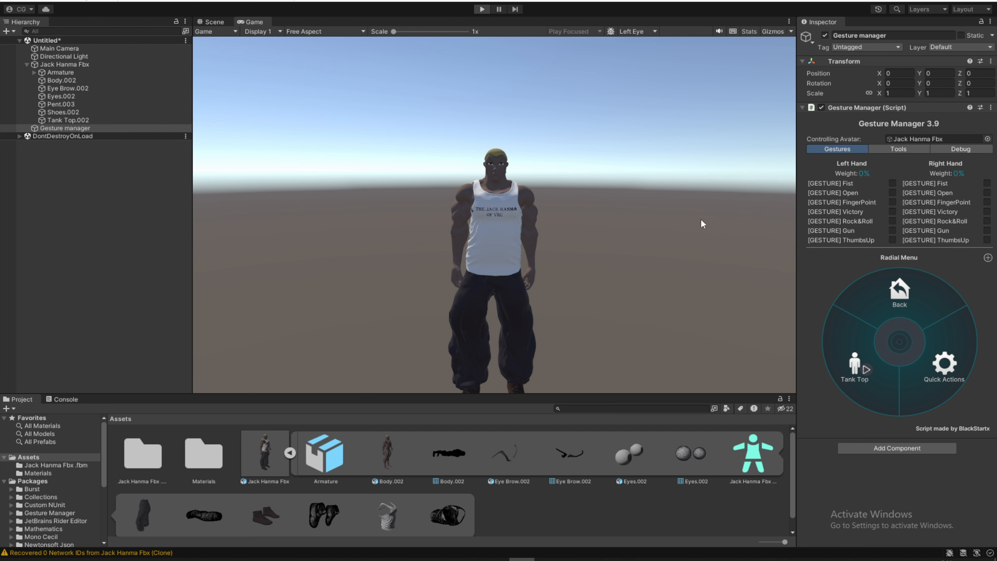
pyautogui.click(516, 288)
pyautogui.click(516, 288)
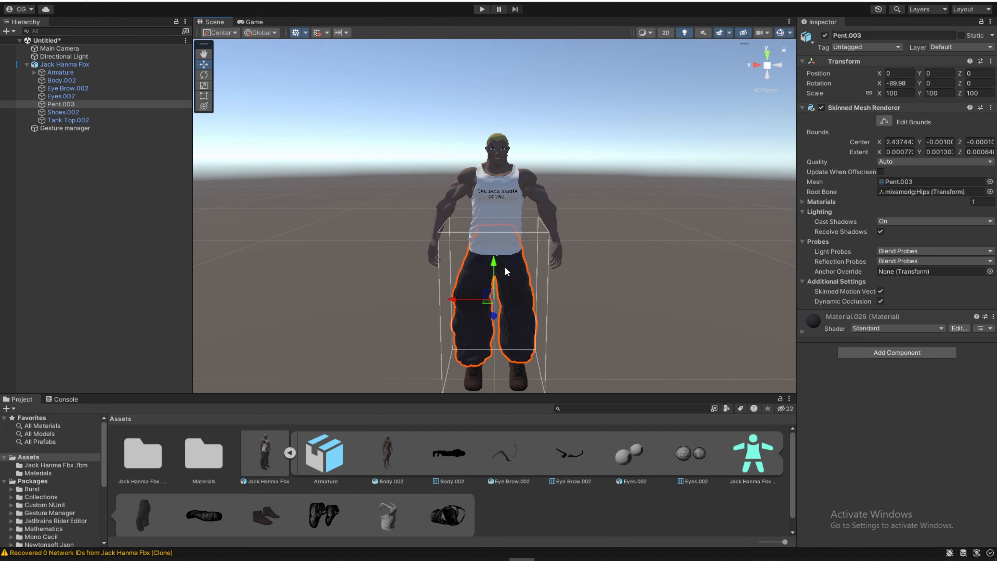
pyautogui.click(513, 380)
pyautogui.click(592, 327)
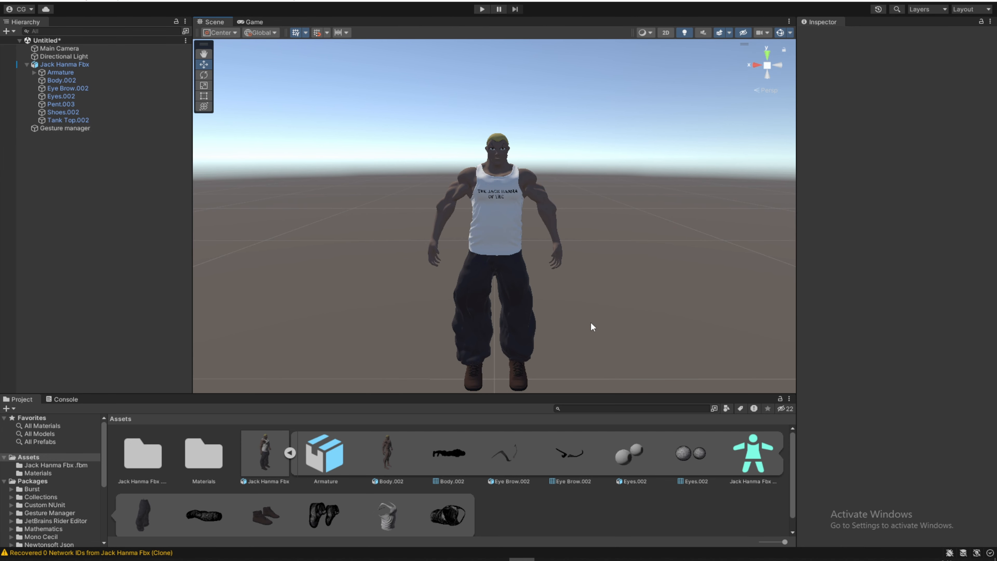
# - Add a second VRCFury Toggle component to the Jack Hanma Fbx avatar
pyautogui.click(488, 182)
pyautogui.click(891, 356)
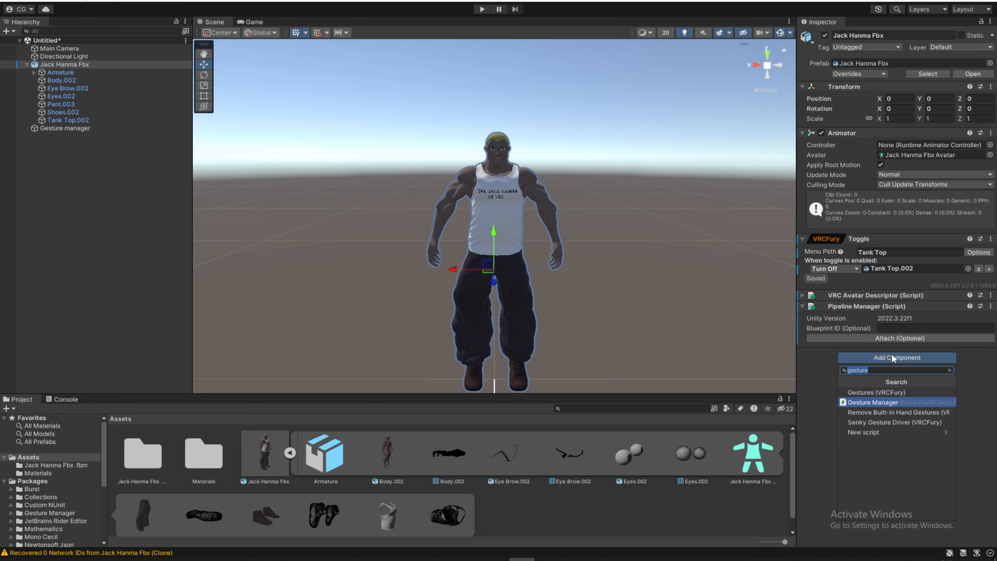
pyautogui.press('BackSpace')
pyautogui.write('vrcf')
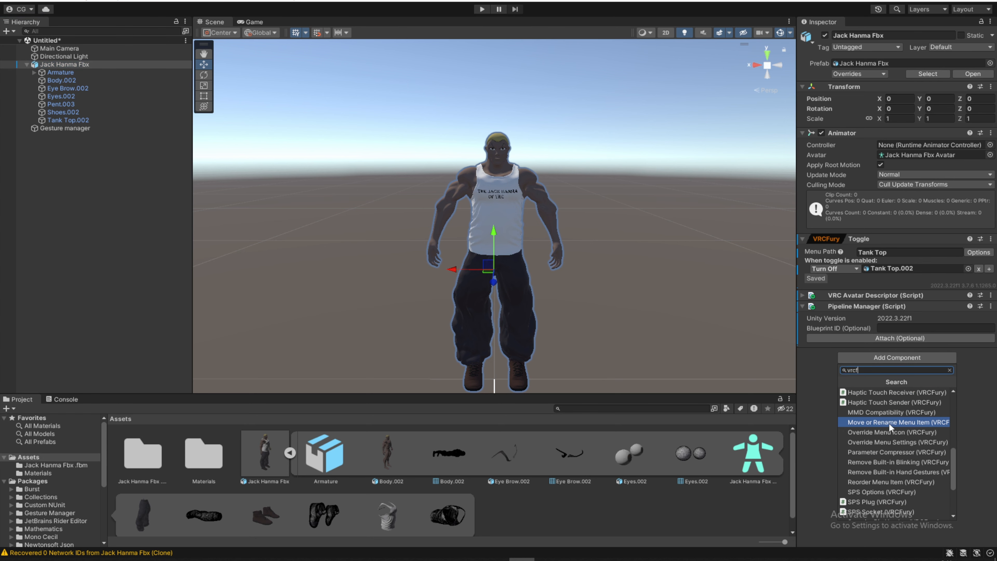
pyautogui.scroll(-3, 889, 423)
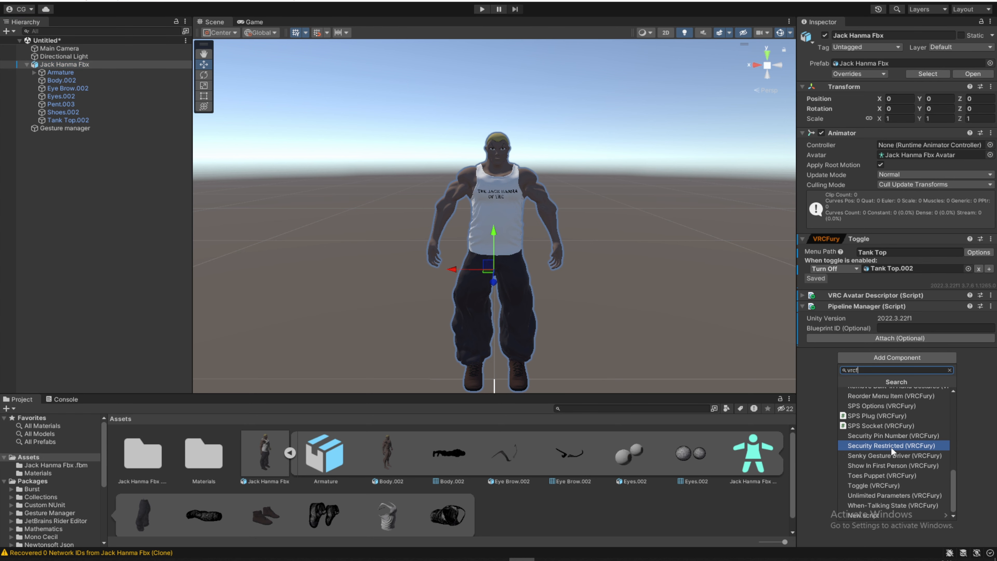
pyautogui.click(871, 485)
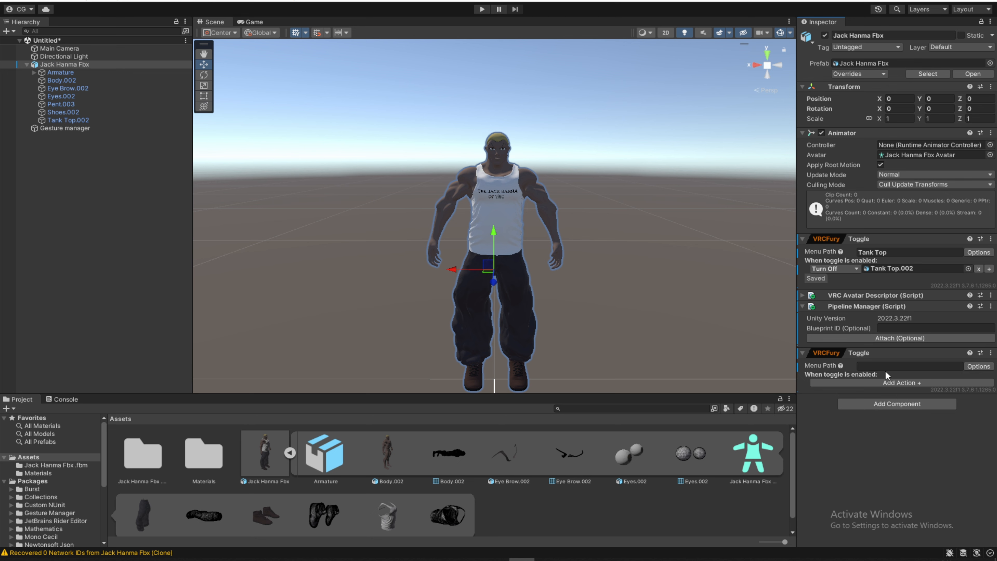
# - Set the second toggle's menu path to Pent, after the trousers object, and enable Saved Between Worlds
pyautogui.click(523, 305)
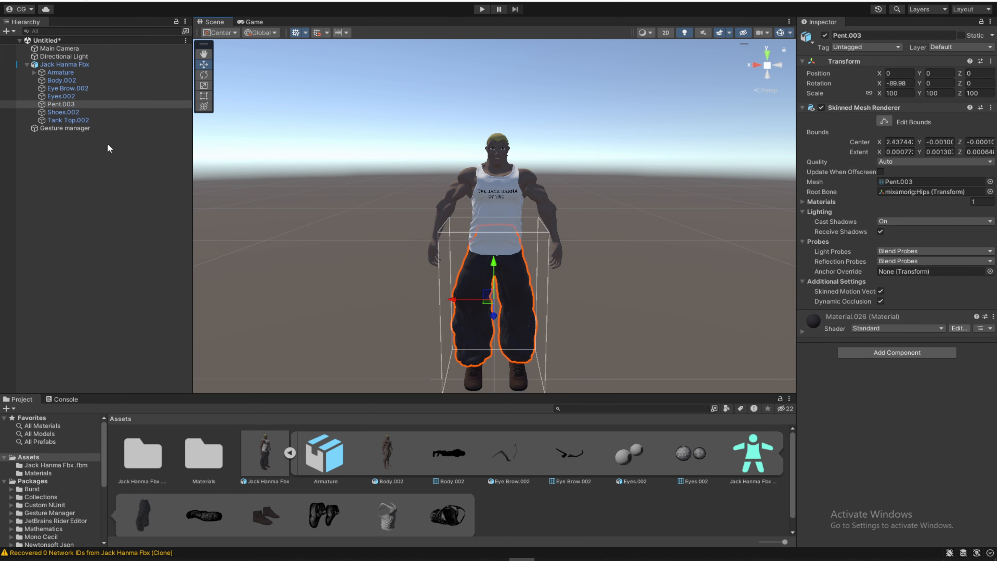
pyautogui.click(53, 64)
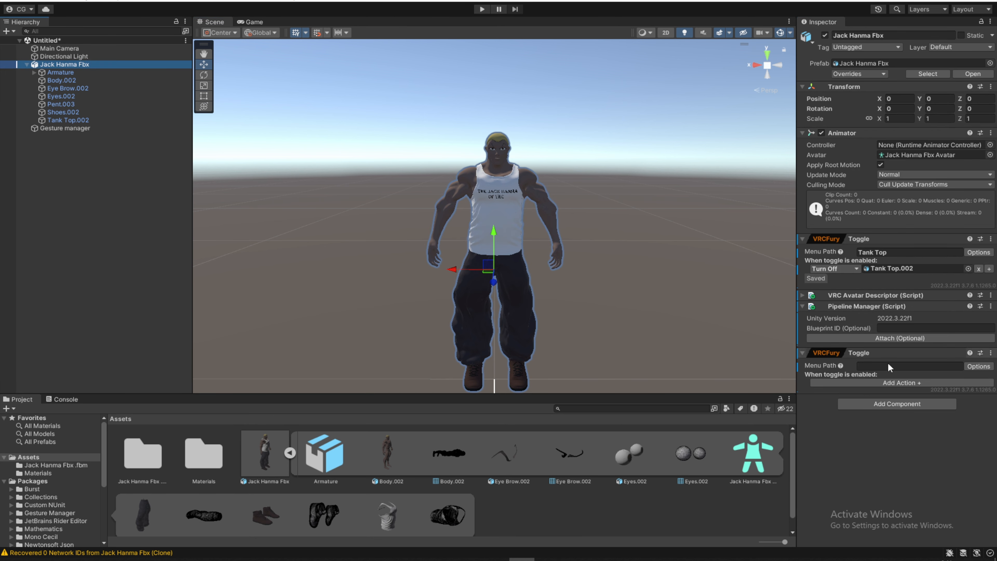
pyautogui.click(889, 365)
pyautogui.write('Pent')
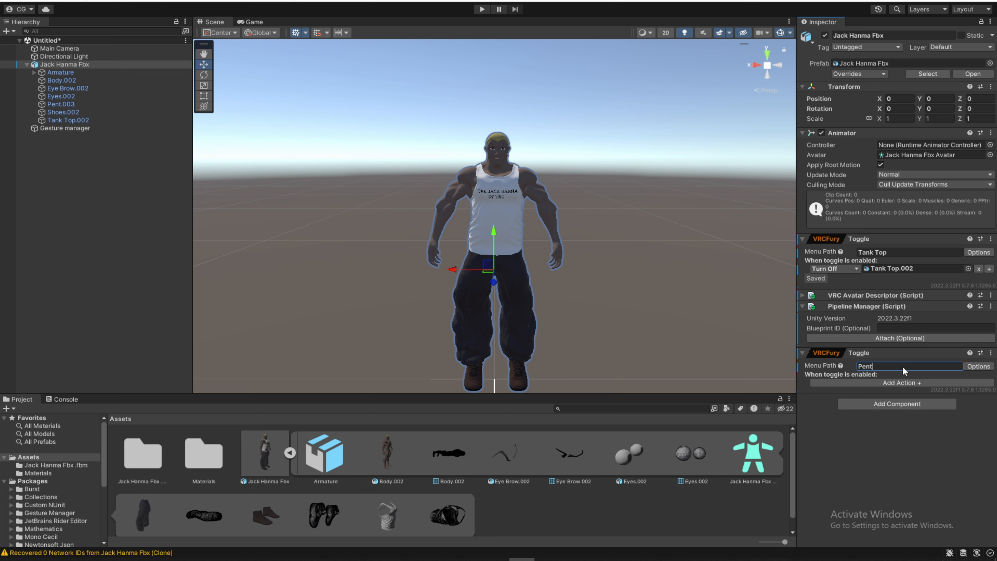
pyautogui.click(979, 366)
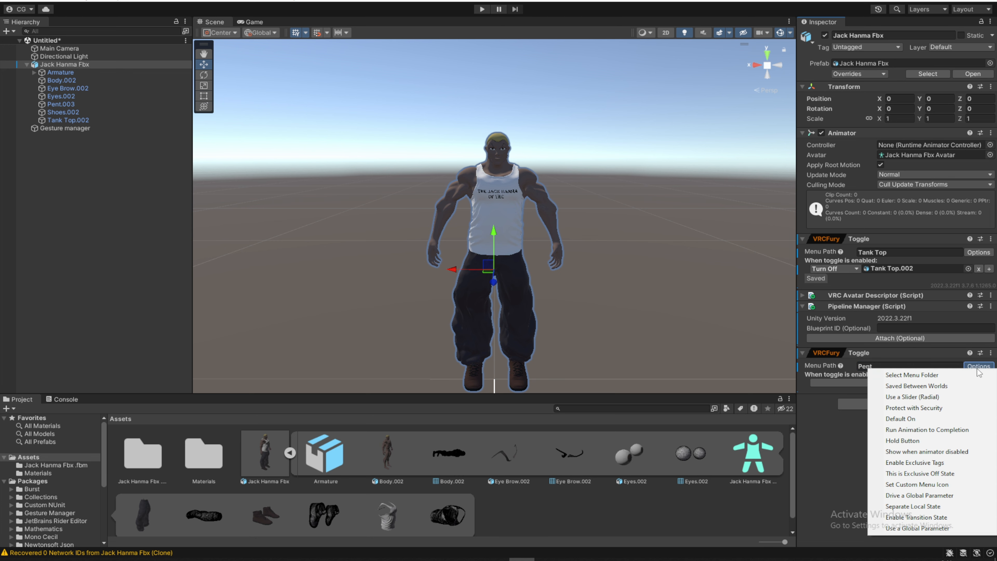
pyautogui.click(895, 386)
# - Give the Pent toggle an Object Toggle action that targets Pent.003
pyautogui.click(861, 381)
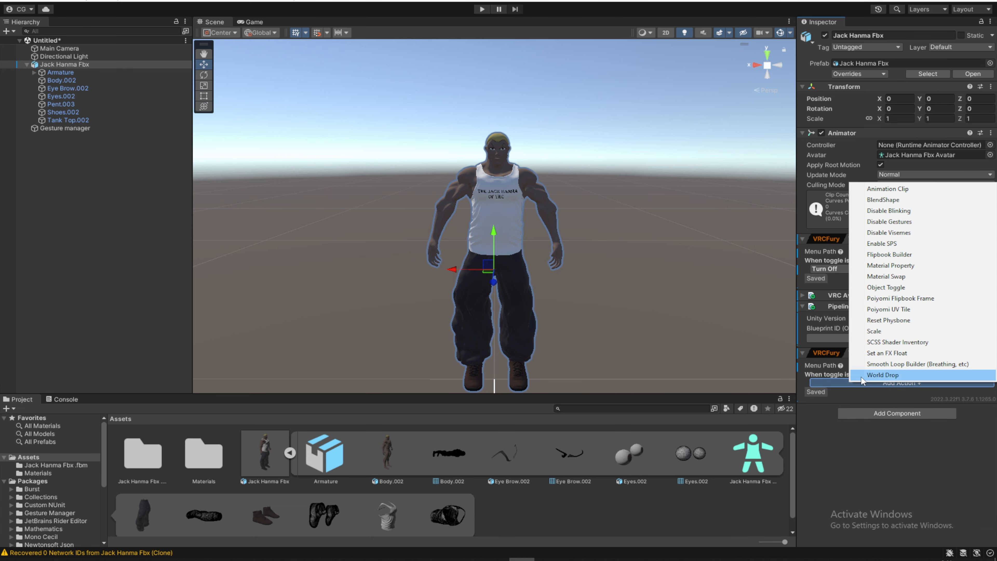
pyautogui.click(872, 288)
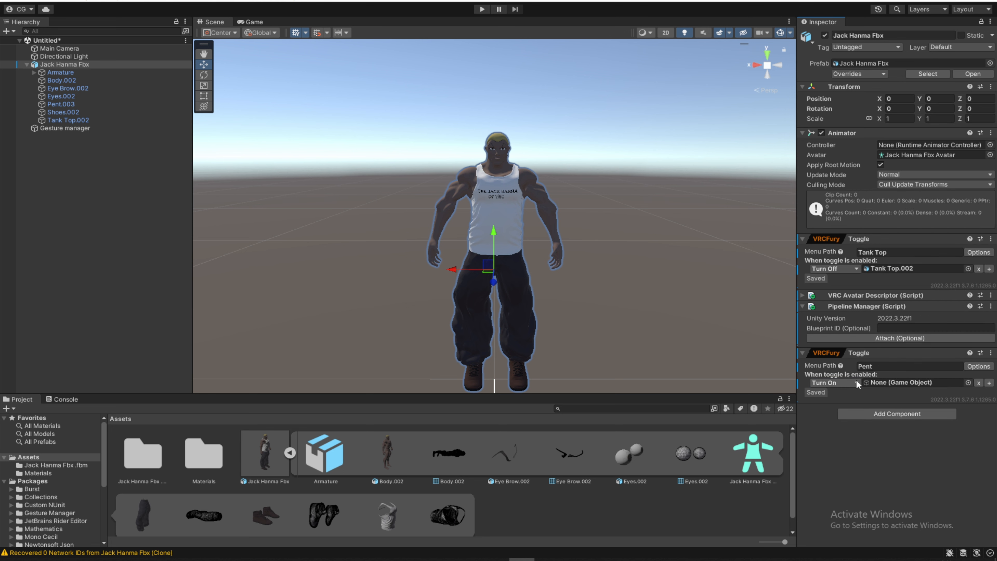
pyautogui.moveTo(62, 107); pyautogui.dragTo(901, 382)
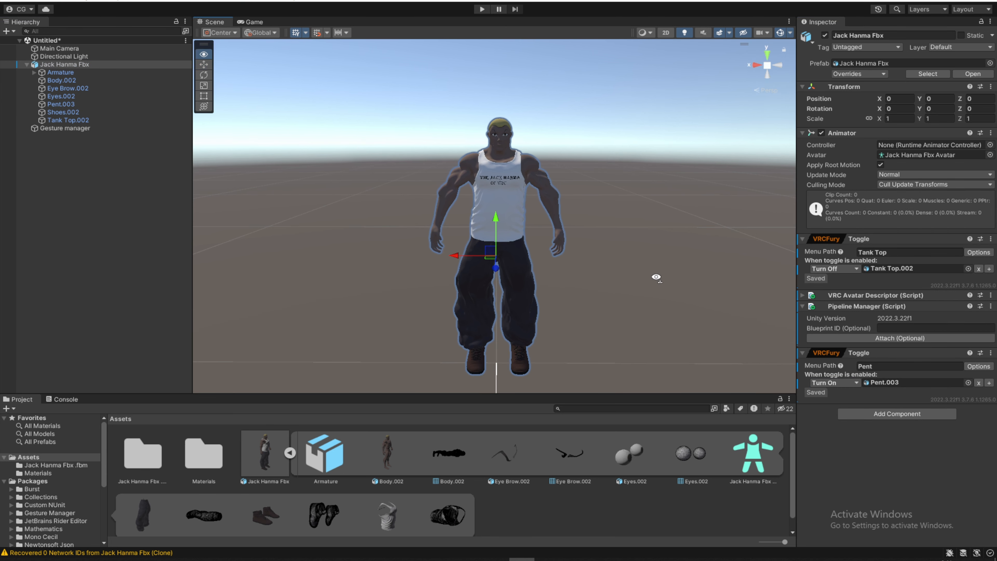
# - Add a third VRCFury Toggle to the avatar with the menu path Shoes and enable Saved Between Worlds
pyautogui.click(529, 359)
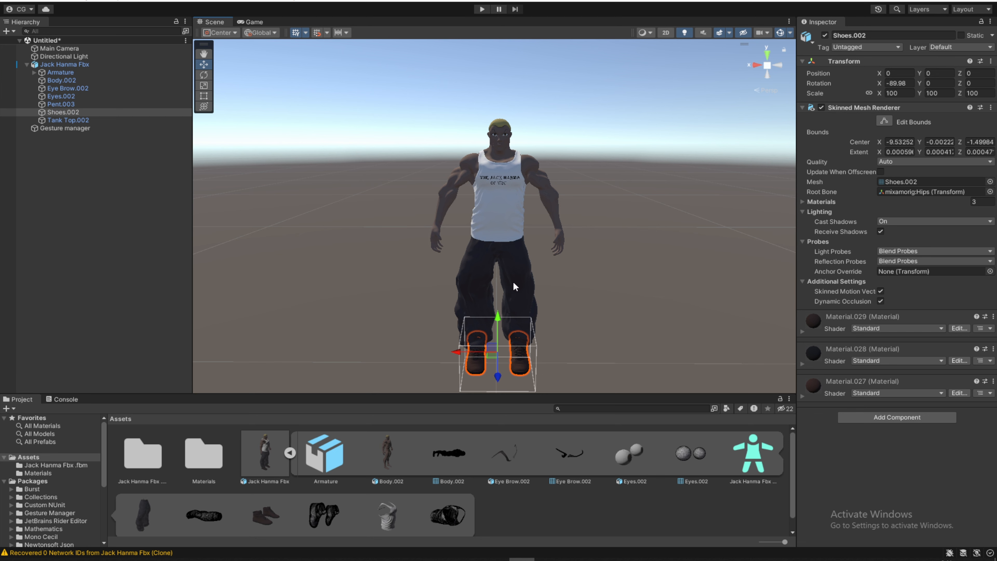
pyautogui.click(64, 64)
pyautogui.click(897, 413)
pyautogui.click(874, 523)
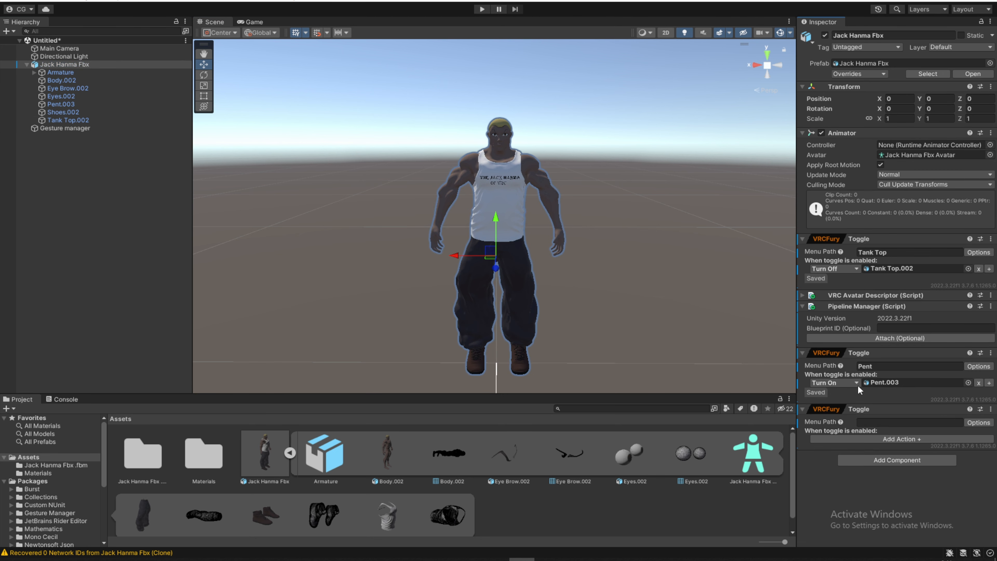
pyautogui.click(979, 423)
pyautogui.click(908, 306)
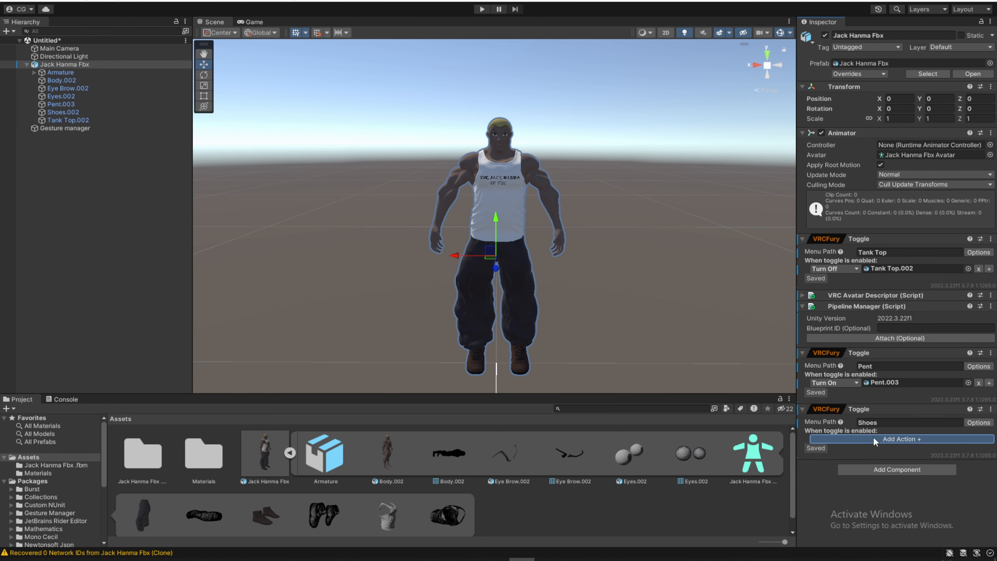
# - Enter play mode from the Gesture manager object and trigger the Shoes toggle in the Expressions menu
pyautogui.click(33, 128)
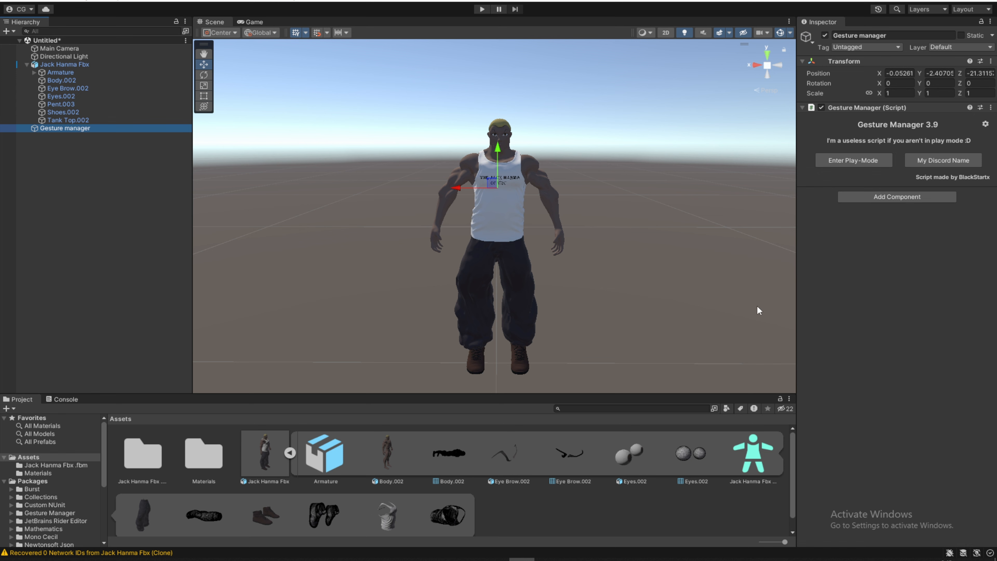
pyautogui.click(853, 162)
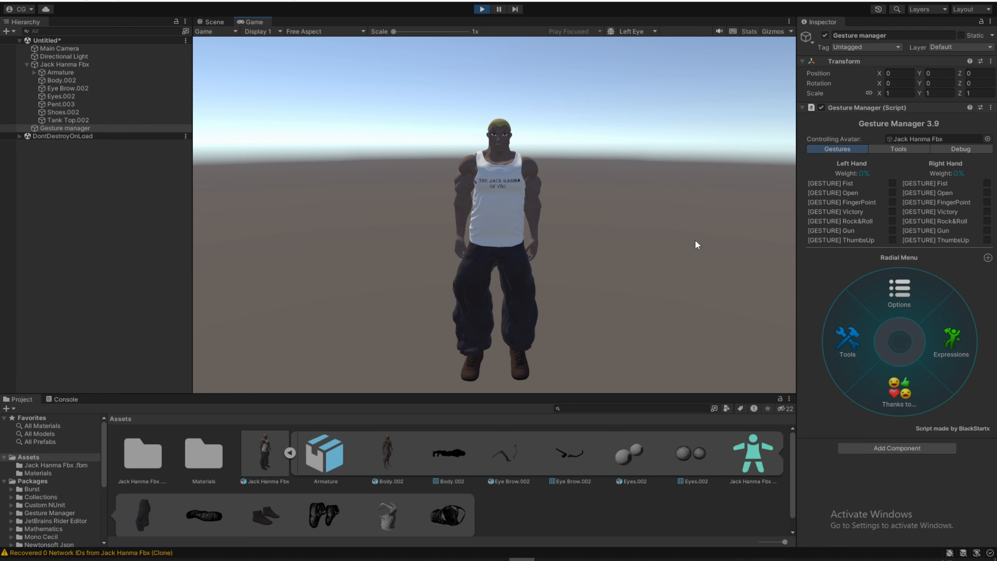
pyautogui.click(960, 343)
pyautogui.click(844, 330)
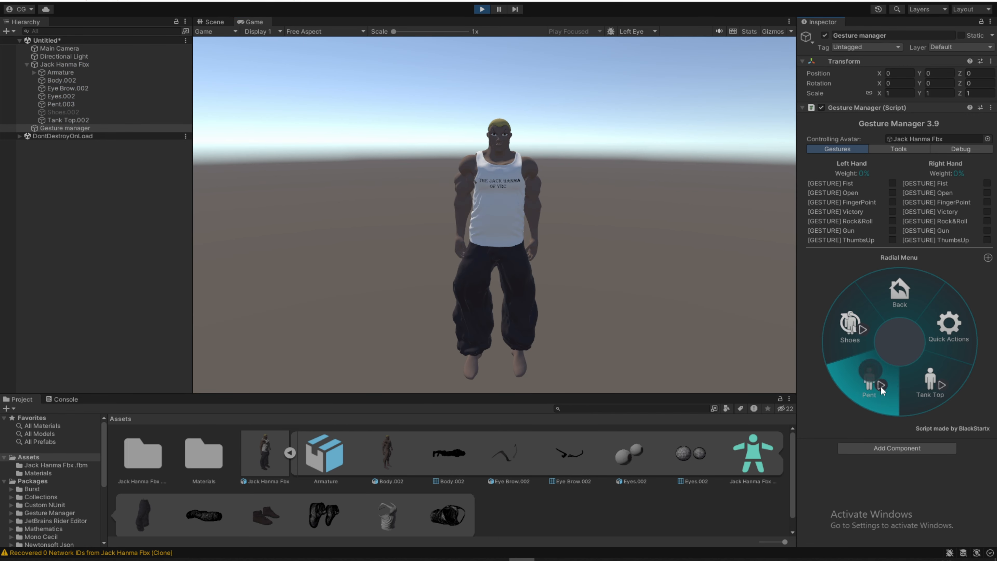
# - Try the Pent and Tank Top toggles in the radial menu, and bring the shoes and tank top back
pyautogui.click(879, 395)
pyautogui.click(880, 395)
pyautogui.click(913, 396)
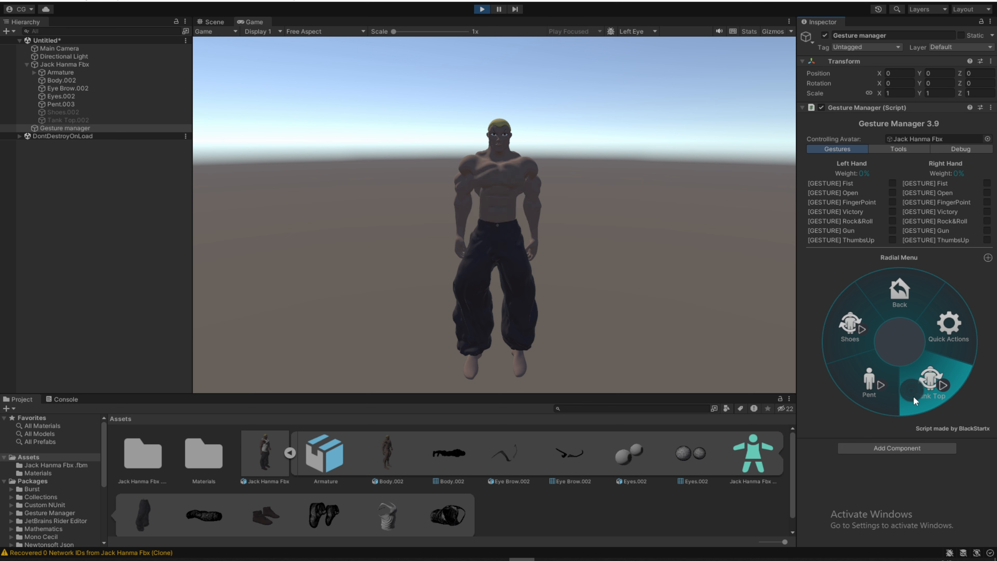
pyautogui.click(889, 393)
pyautogui.click(879, 393)
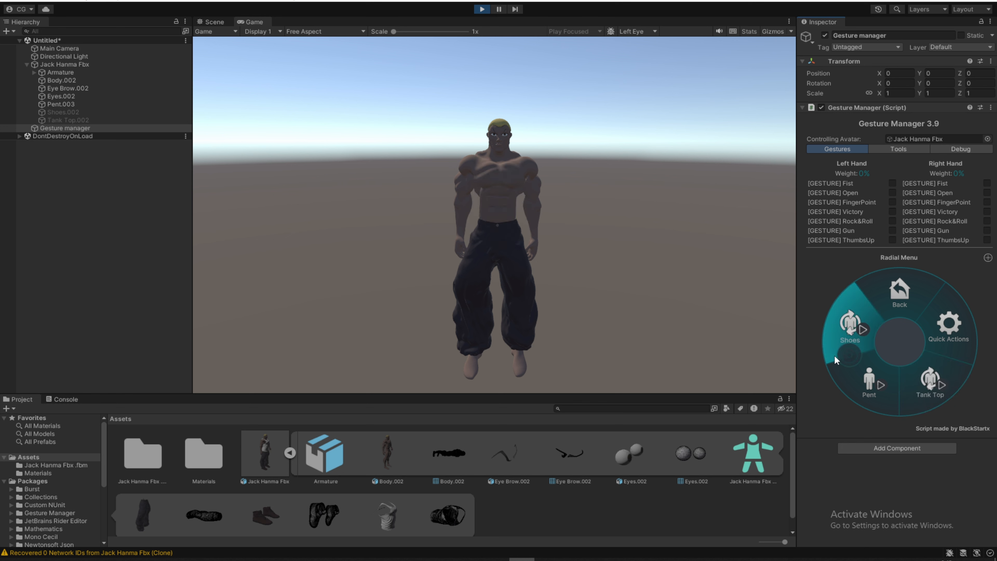
pyautogui.click(833, 338)
pyautogui.click(921, 392)
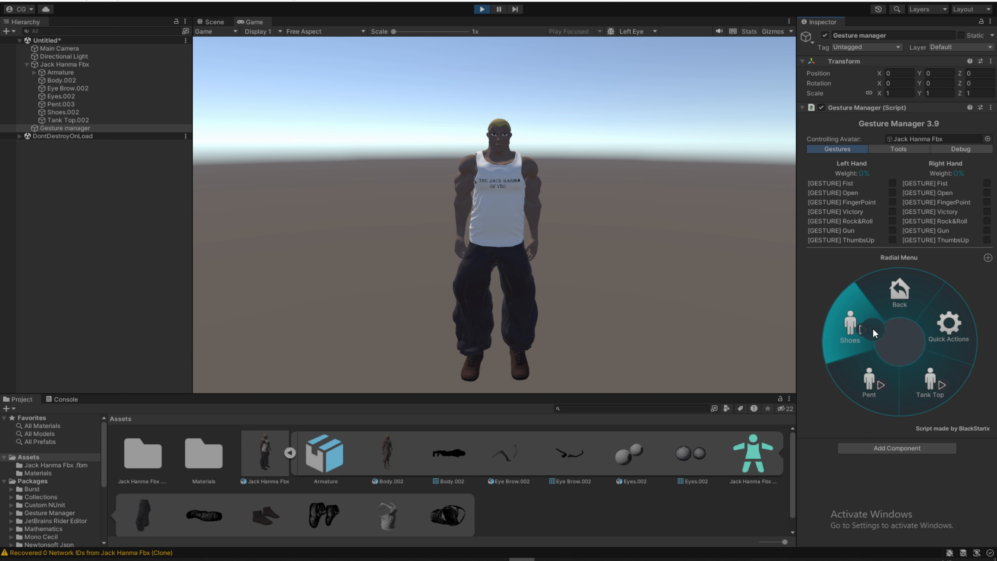
# - Retest the Shoes, Pent and Tank Top toggles one after another, restoring each clothing piece
pyautogui.click(864, 331)
pyautogui.click(843, 336)
pyautogui.click(860, 395)
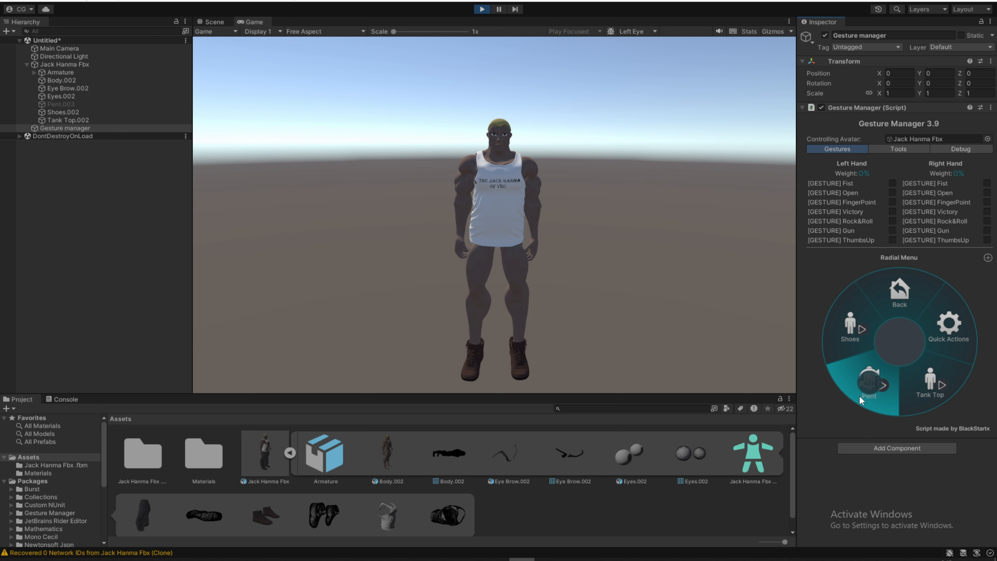
pyautogui.click(859, 395)
pyautogui.click(919, 389)
pyautogui.click(919, 389)
pyautogui.click(919, 389)
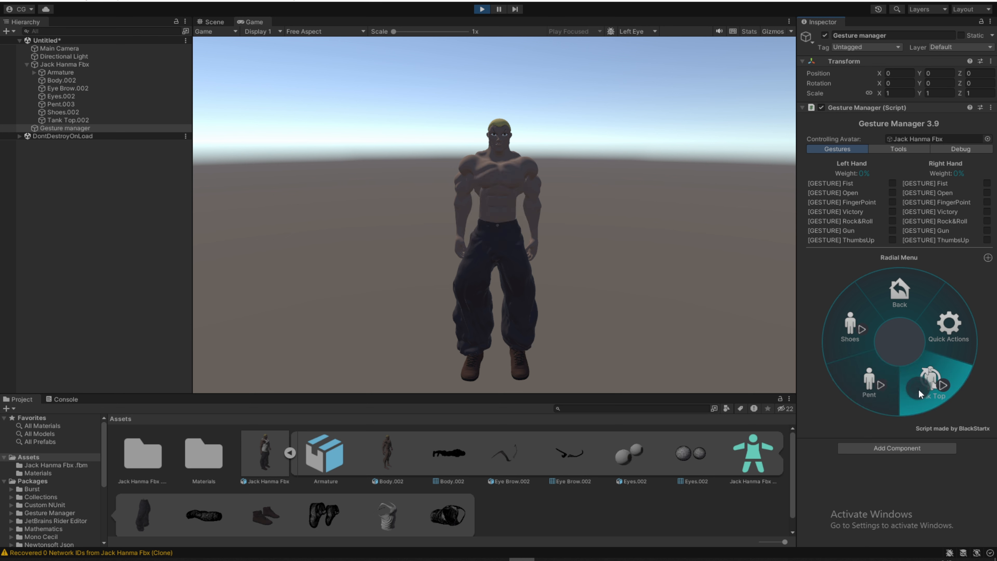
pyautogui.click(919, 389)
pyautogui.click(873, 380)
pyautogui.click(869, 383)
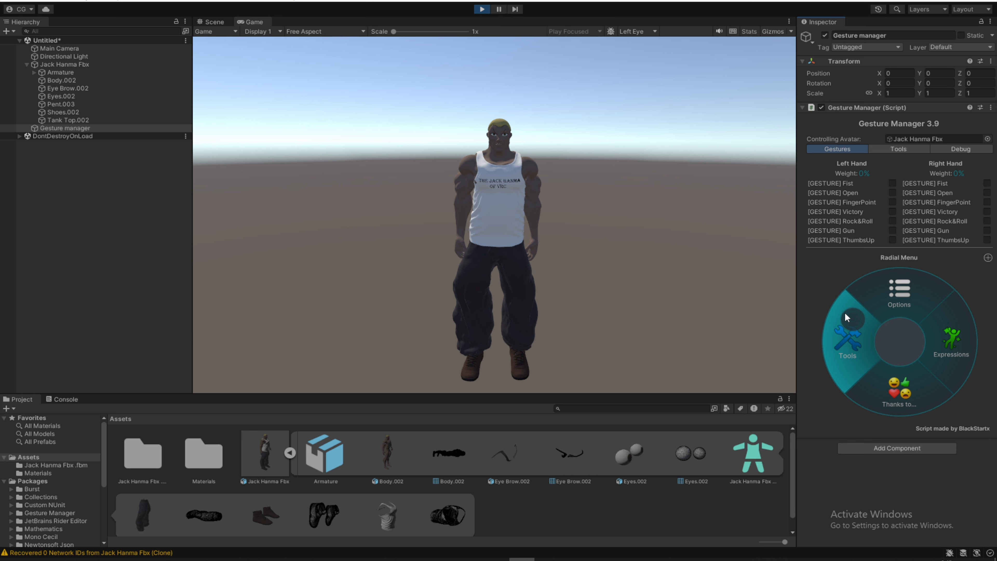
# - Exit play mode, select the avatar's tank top mesh, and expand the armature through the hips to the left upper leg
pyautogui.click(482, 9)
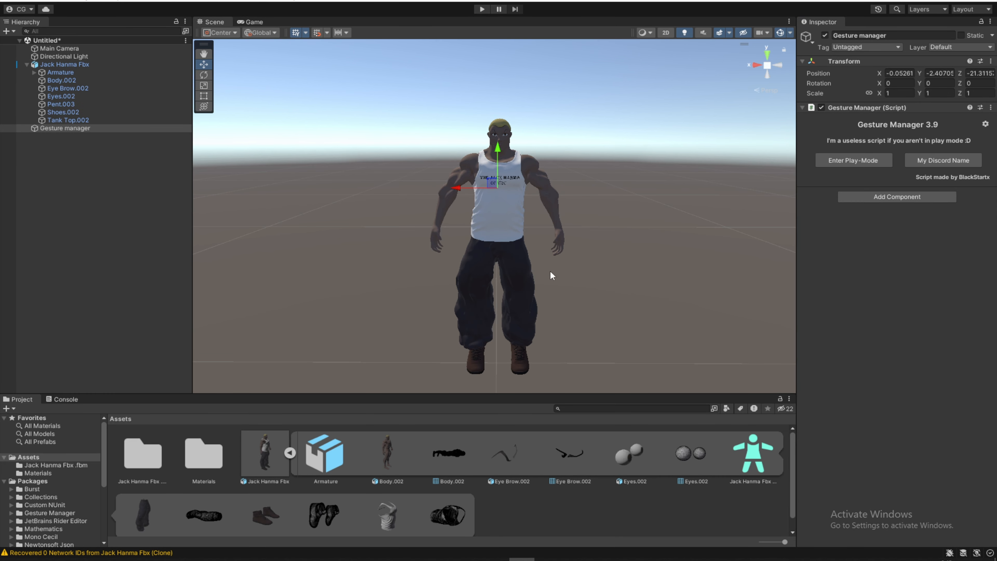
pyautogui.click(510, 220)
pyautogui.click(34, 72)
pyautogui.click(42, 80)
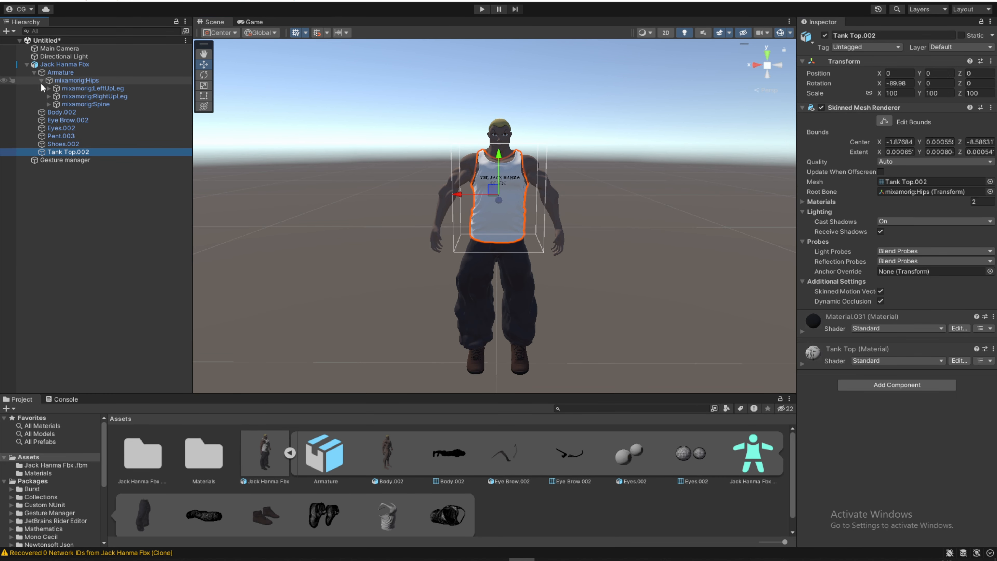
pyautogui.click(48, 88)
# - Add a VRCFury Armature Link component to the Tank Top.002 object
pyautogui.click(891, 385)
pyautogui.write('li')
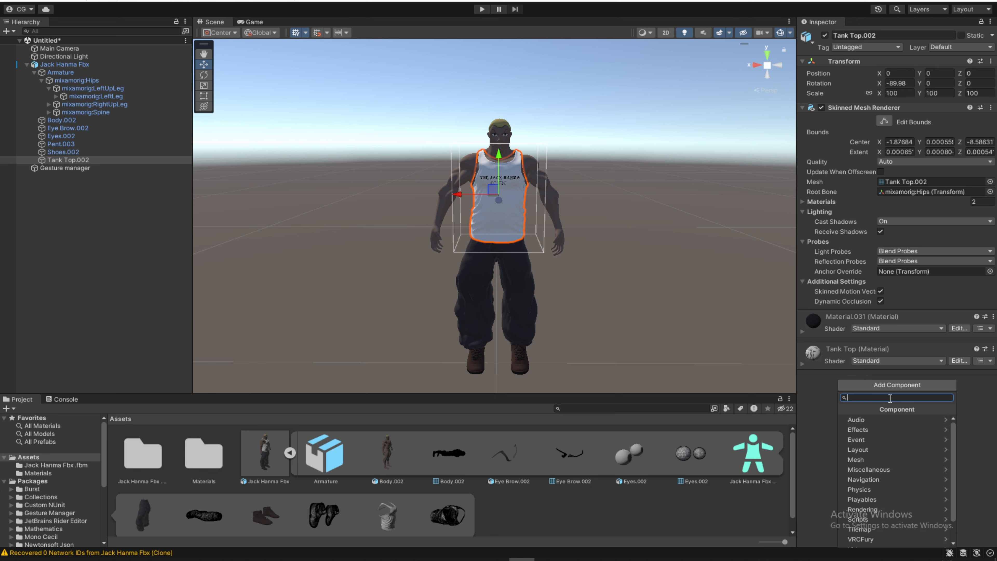
pyautogui.write('nk')
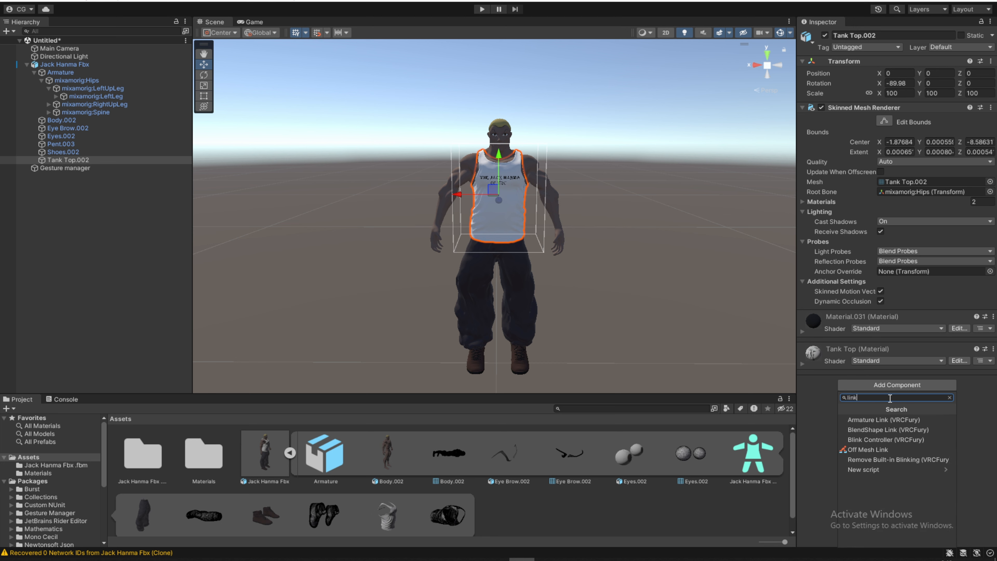
pyautogui.click(863, 420)
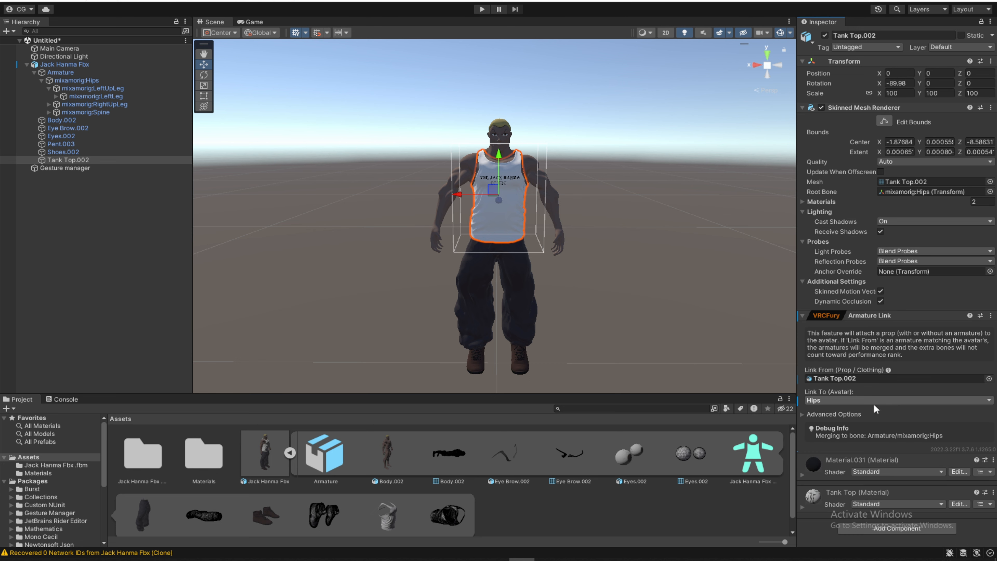
# - Open the avatar rig configuration of the Jack Hanma Fbx model and select the spine bone behind the tank top
pyautogui.click(253, 459)
pyautogui.click(879, 62)
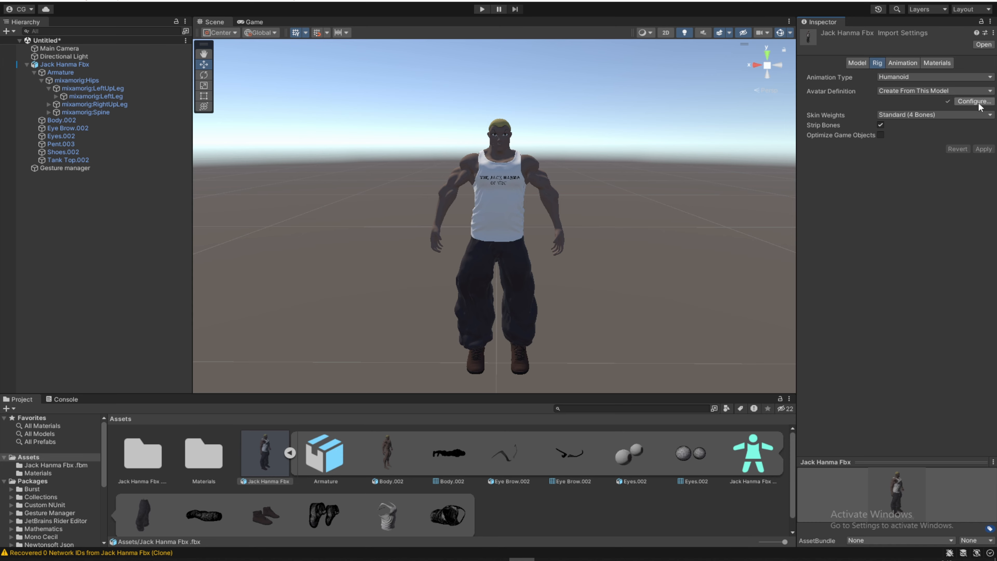
pyautogui.click(969, 102)
pyautogui.scroll(6, 501, 189)
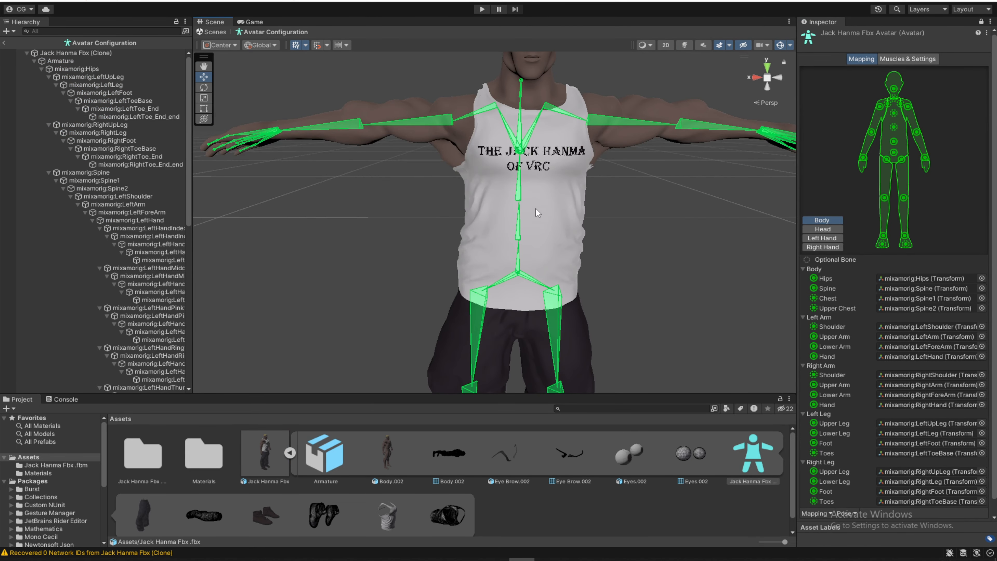
pyautogui.click(522, 218)
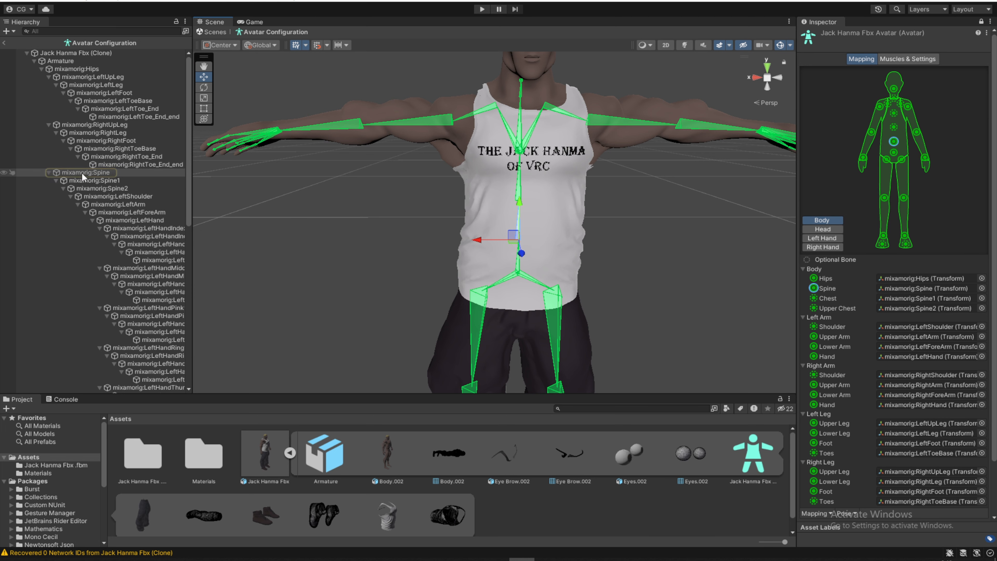
# - Examine the leg bones in the avatar configuration, selecting the right foot and the left foot bones at the shoes
pyautogui.scroll(-5, 647, 271)
pyautogui.scroll(8, 645, 283)
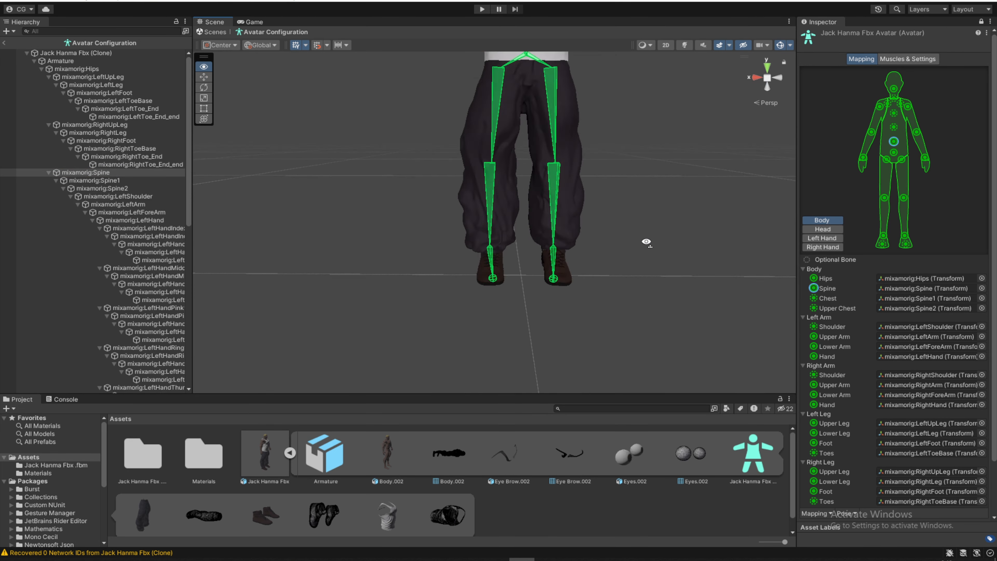
pyautogui.click(494, 262)
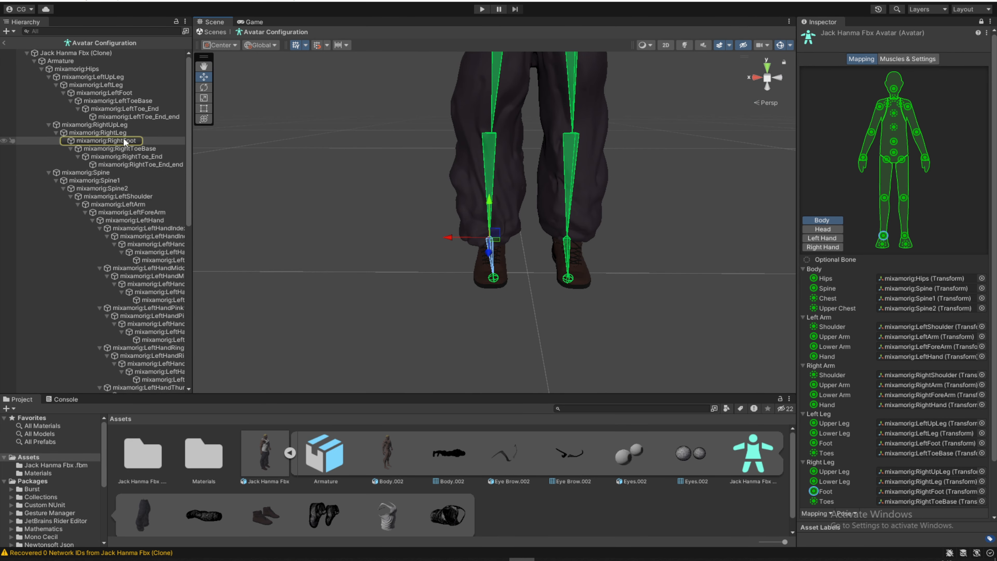
pyautogui.click(566, 256)
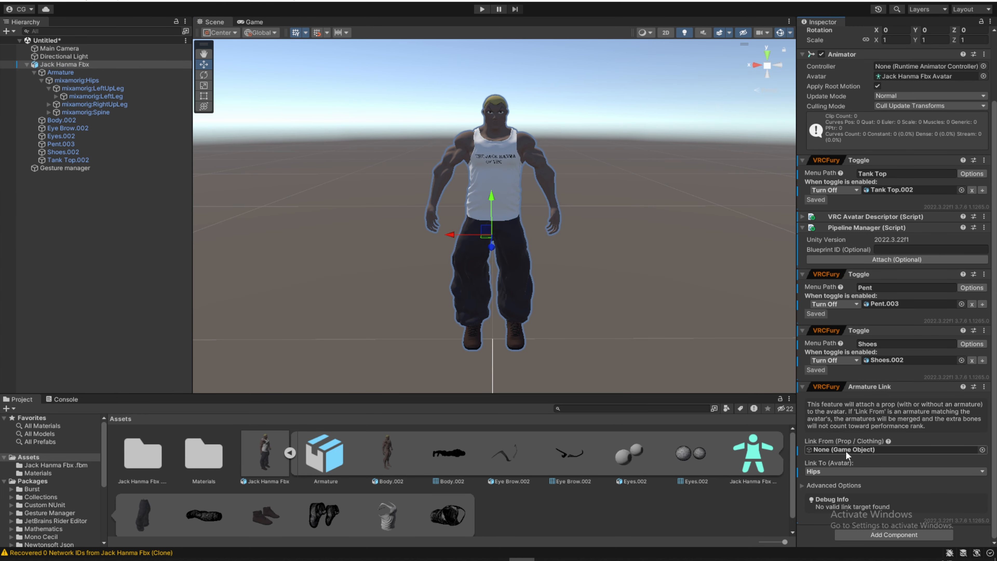
# - Open the Link To bone choices of the Armature Link on the Jack Hanma Fbx avatar
pyautogui.click(923, 471)
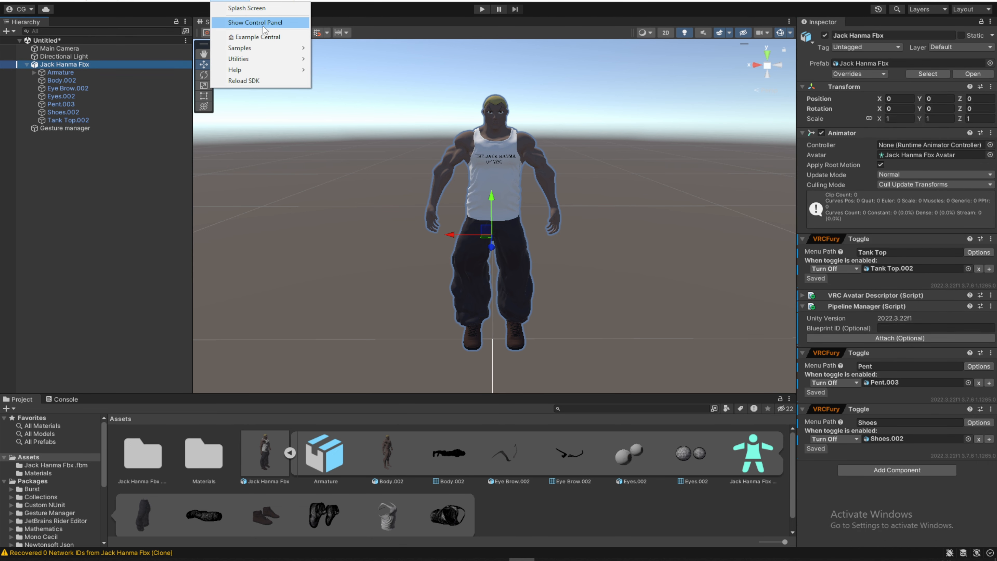
# - Show the VRChat SDK control panel
pyautogui.click(263, 24)
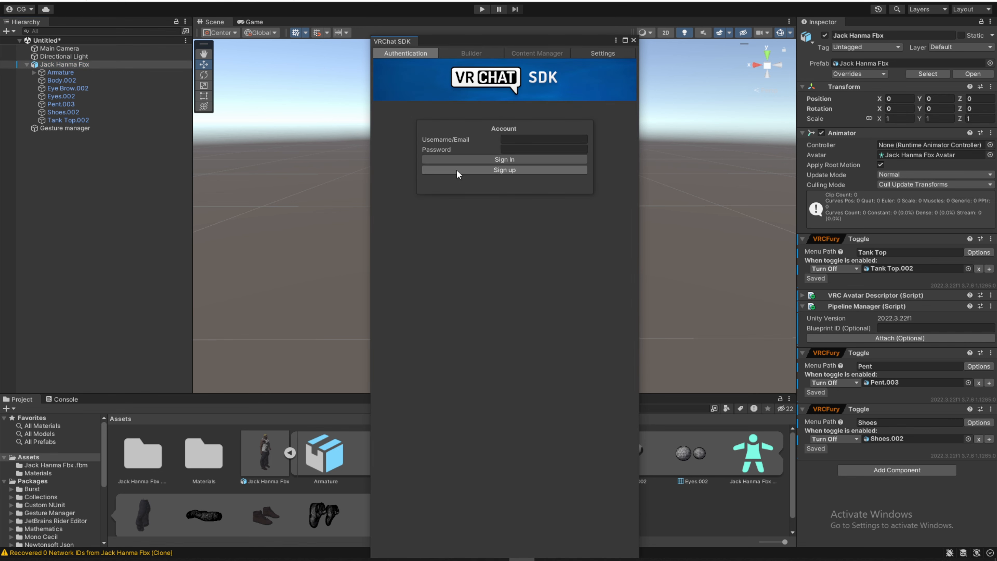